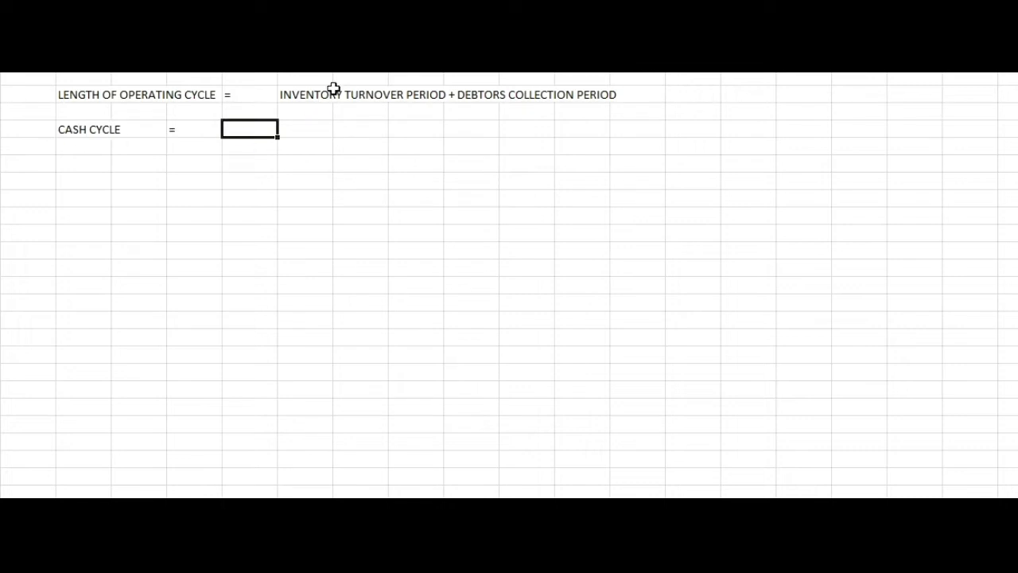
Step: Copy the operating cycle formula text beside CASH CYCLE and append "- CREDITORS PAYMENT PERIOD" to the copy
click(310, 94)
key(ctrl+c)
click(244, 134)
key(ctrl+v)
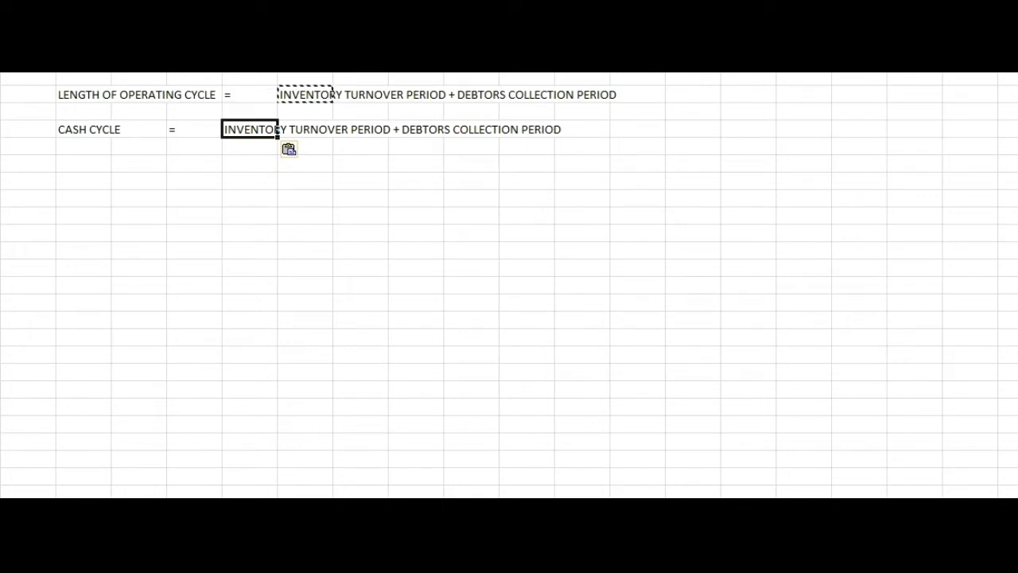
key(F2)
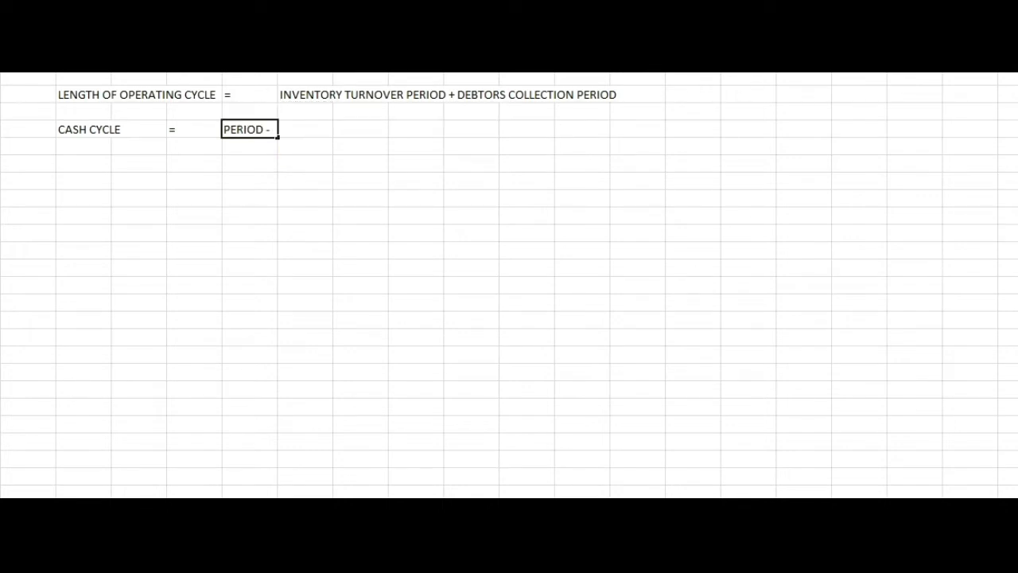
text(- CRED)
text(ITORS )
text(PAYMENT)
text( PERIOD)
key(Return)
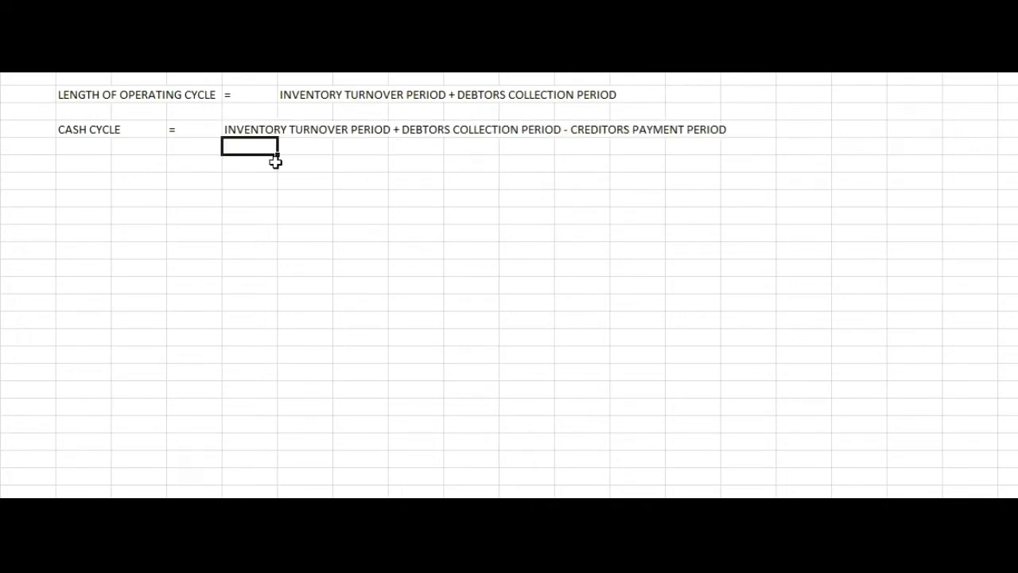
Step: Enter "LENGTH OF OPERATING CYCLE - CREDITORS PAYMENT PERIOD" two rows below the cash cycle formula
click(260, 163)
text(LENG)
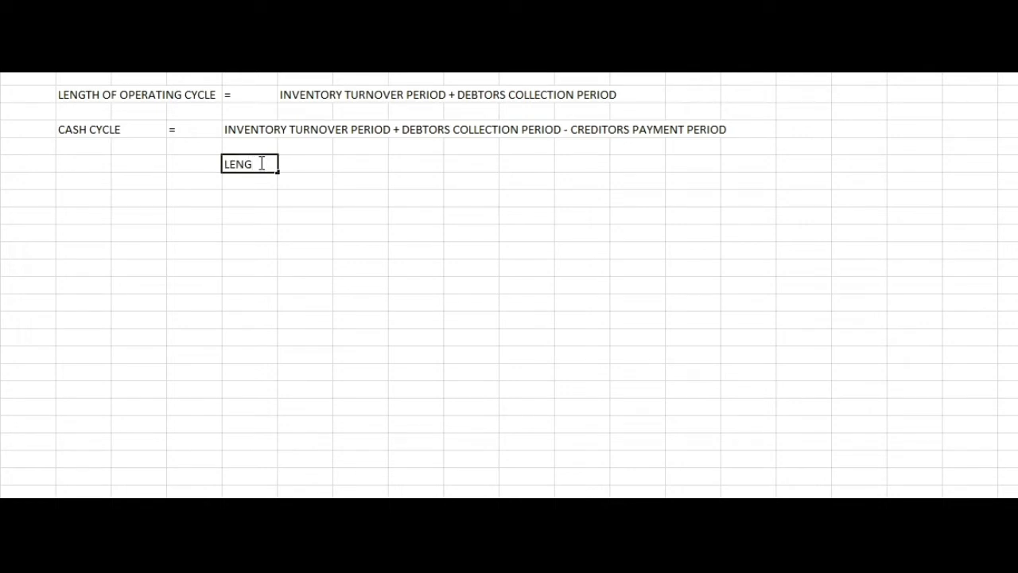
text(TH OF OPERATING)
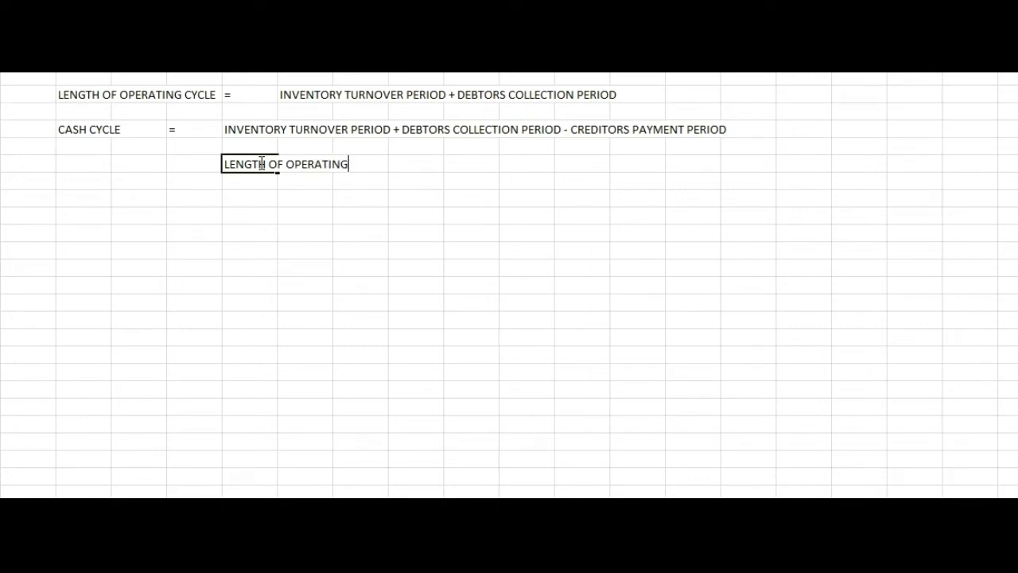
text( CYCLE - CREDITORS )
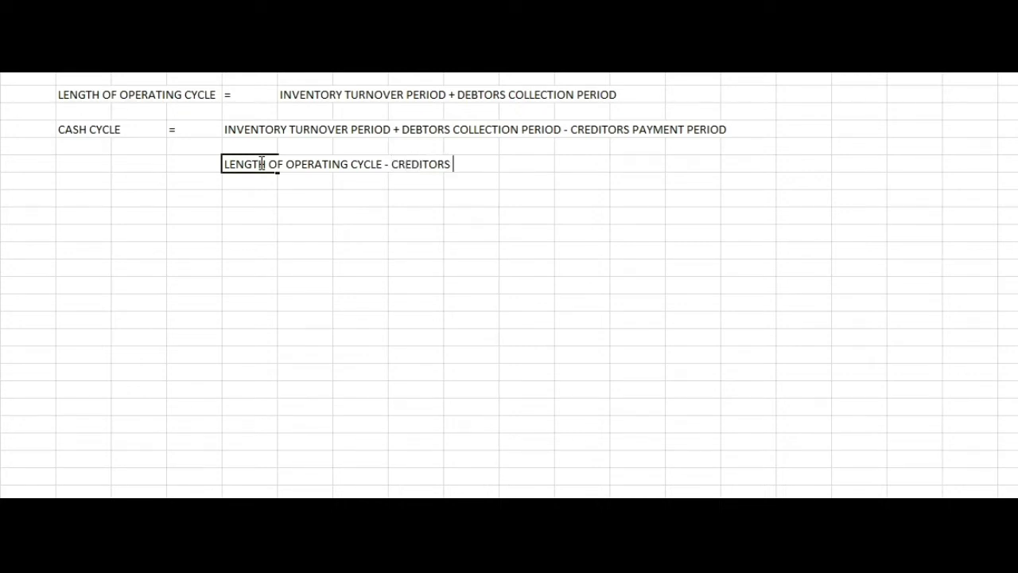
text(PAYMENT PERIOD)
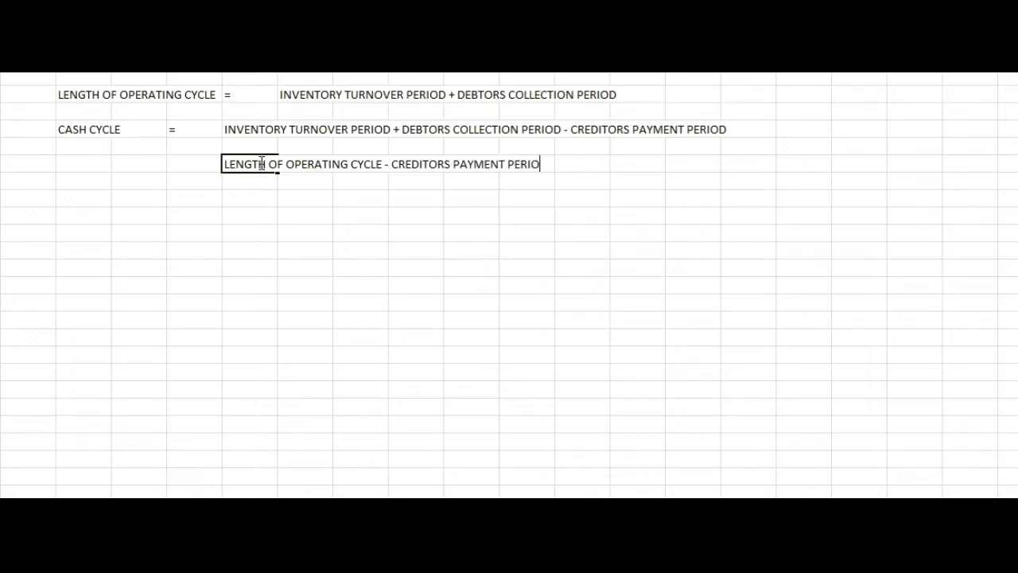
click(225, 236)
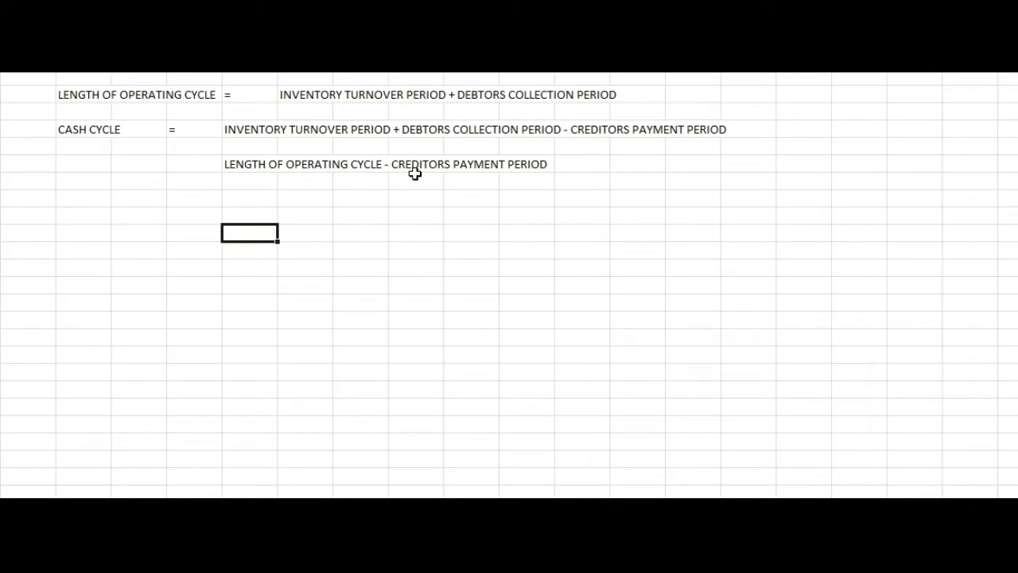
click(373, 335)
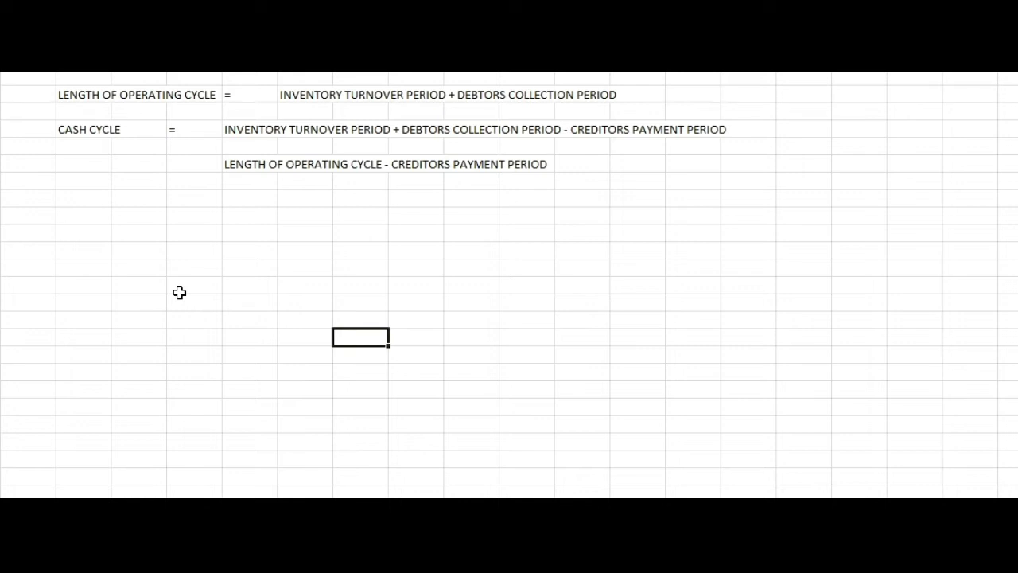
Step: Make all the operating cycle and cash cycle labels and formula lines bold
click(81, 95)
mouse_move(81, 95)
mouse_down()
mouse_move(629, 220)
mouse_move(773, 227)
mouse_up()
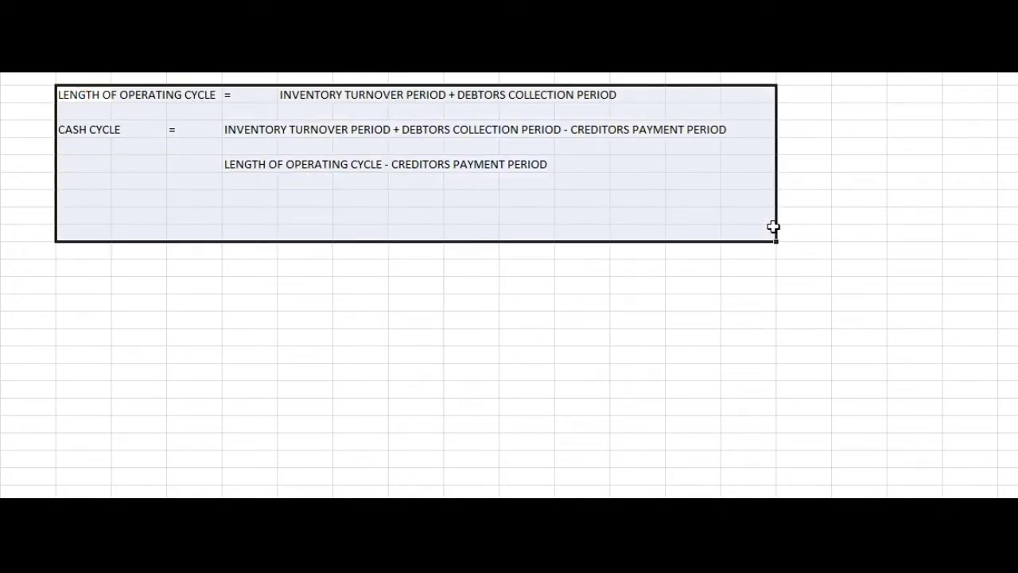
key(ctrl+b)
click(336, 314)
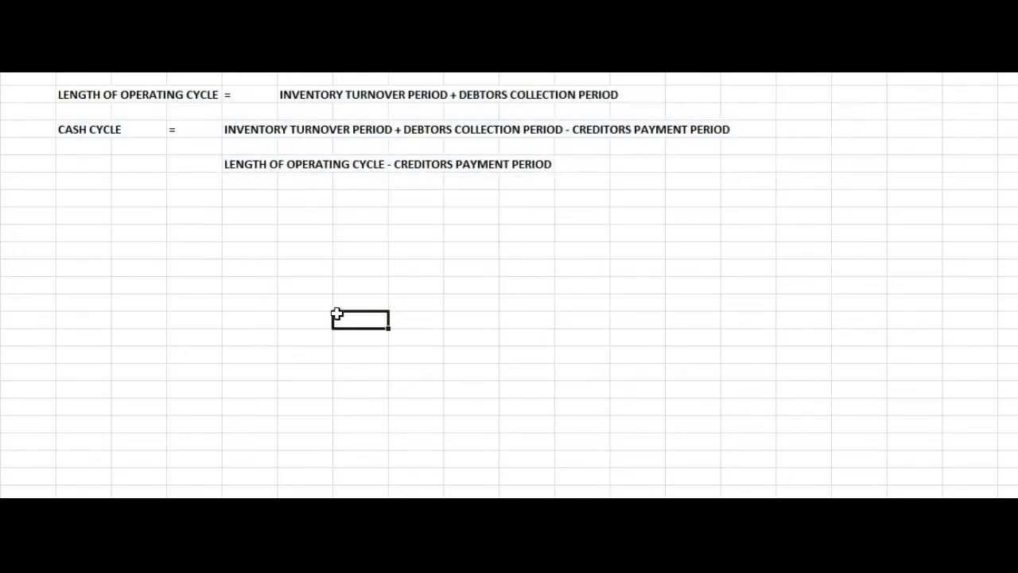
Step: Add the label INVENTORY TURNOVER PERIOD with an equals sign below the cash cycle lines and widen the column so the label fits
click(90, 219)
click(87, 238)
text(INVENTO)
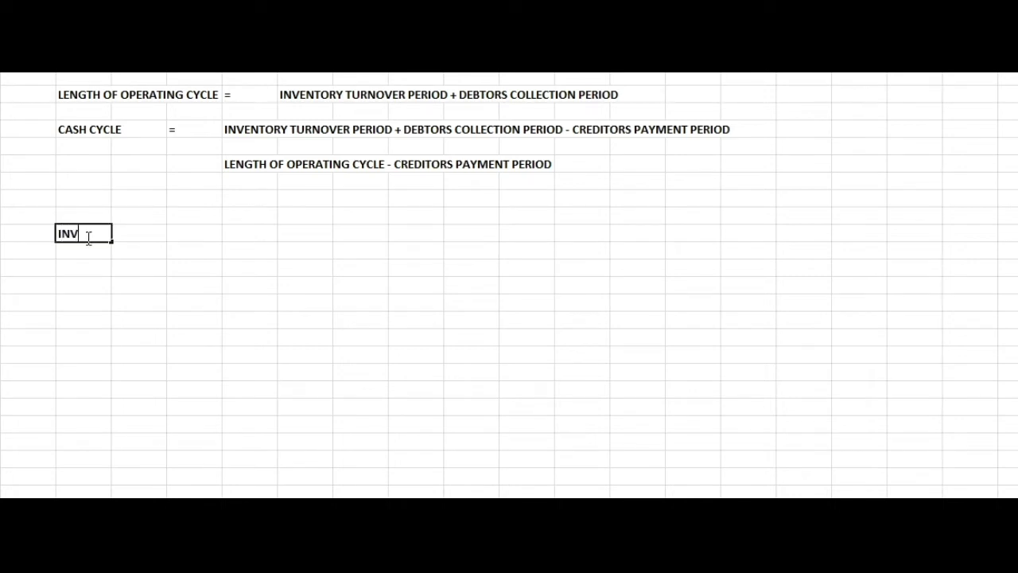
text(RY TURNOVER PERIOD)
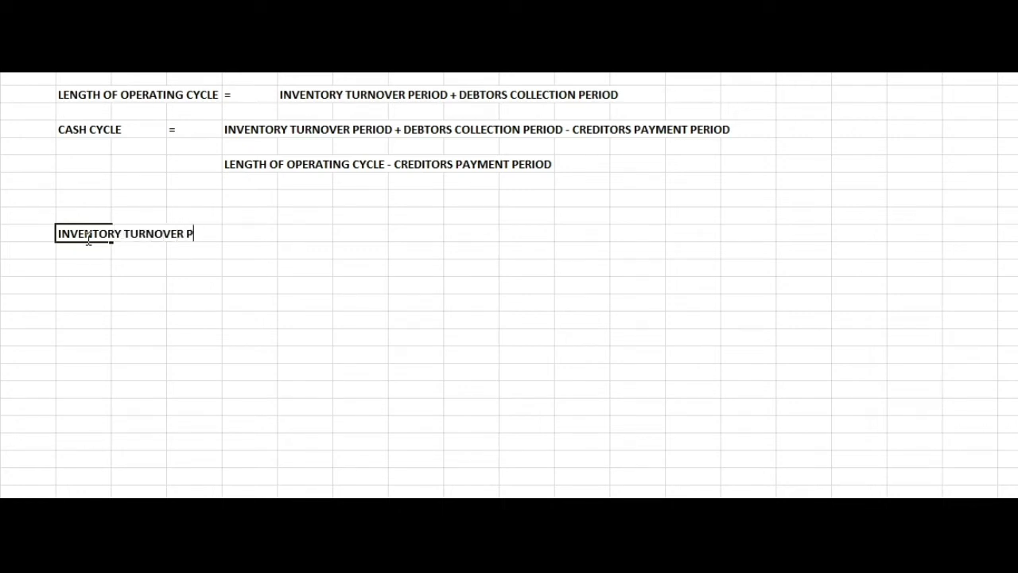
key(Right)
key(Right)
key(Right)
text(=)
key(Right)
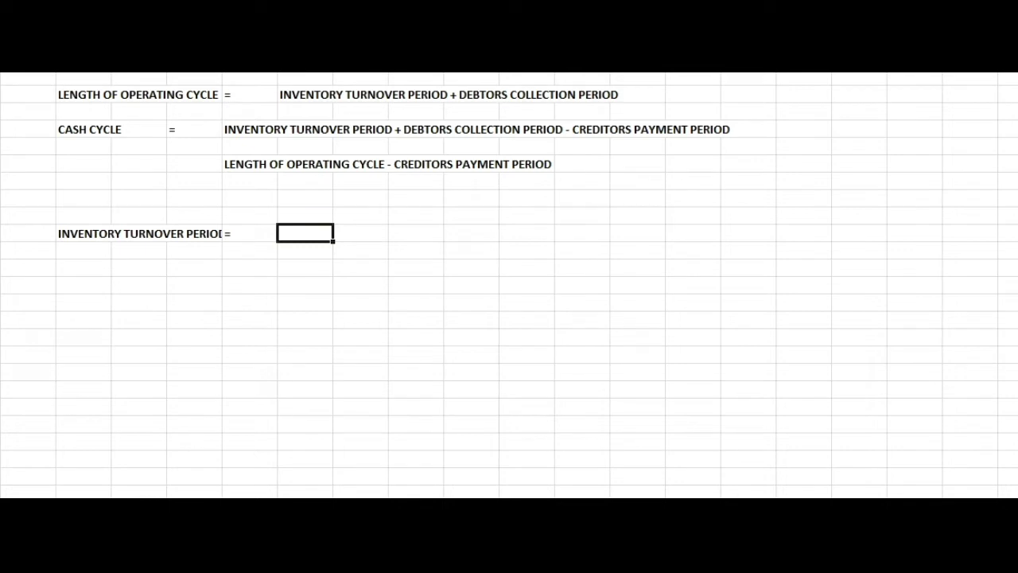
drag(222, 65, 245, 66)
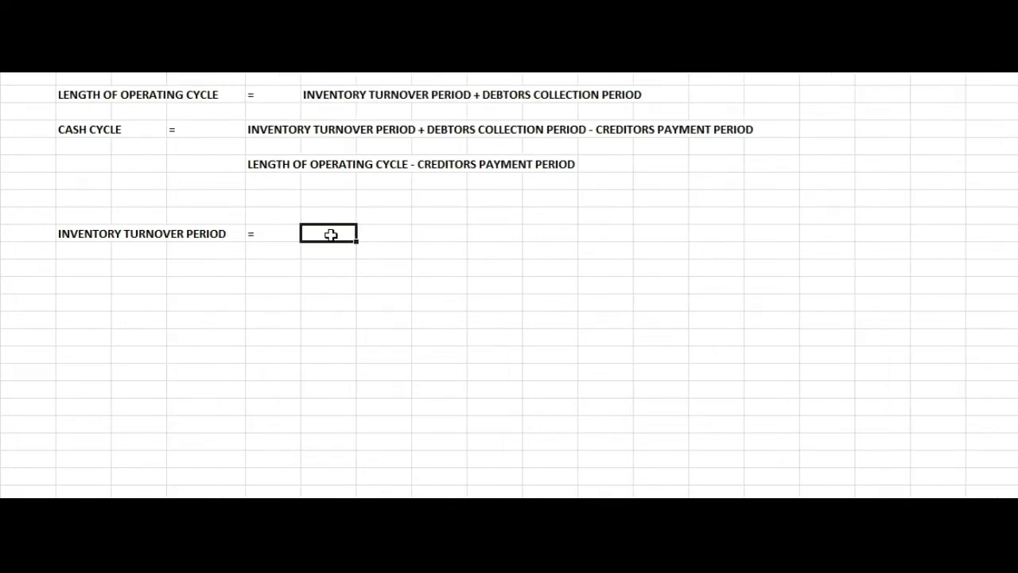
Step: Enter "(AVG INVENTORY / COS ) * 365" as the inventory turnover period formula text
text(AVG INVENTORY)
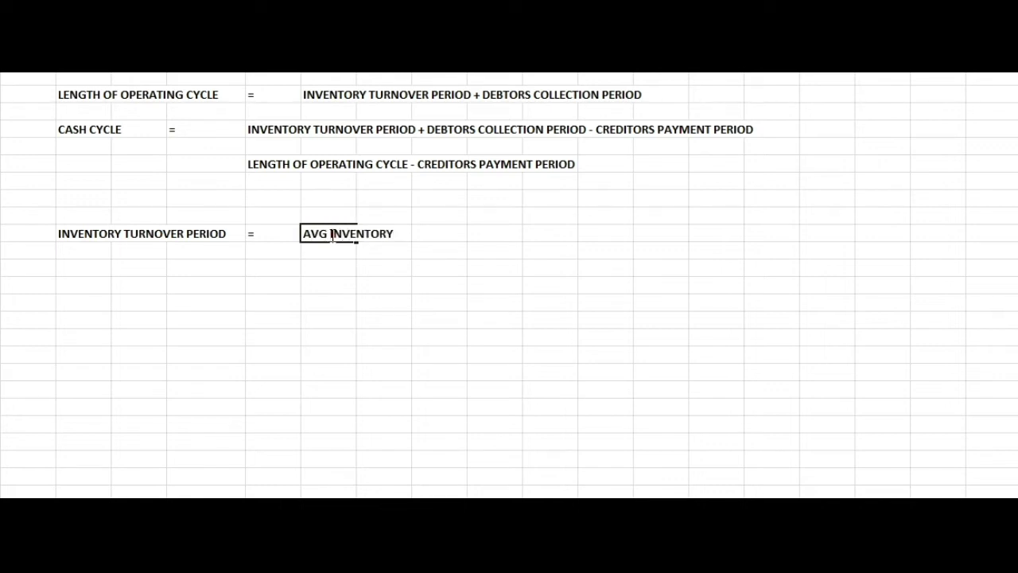
text( / COS ))
click(305, 233)
text(()
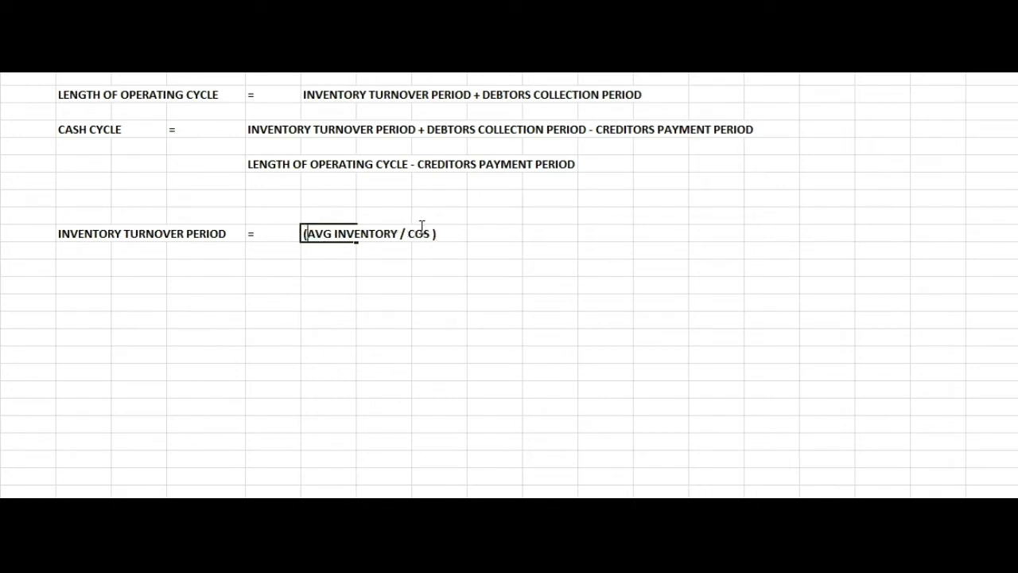
text( * 365)
click(453, 346)
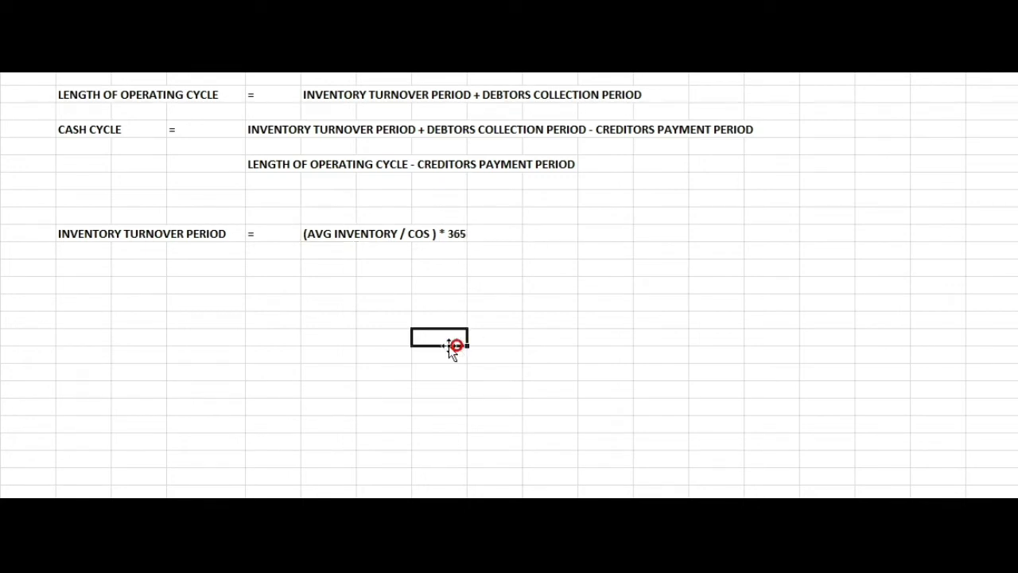
Step: Look up the 2015 and 2016 inventory figures in the question document and enter (1820+1580)/2) two rows below the inventory turnover formula text
click(321, 266)
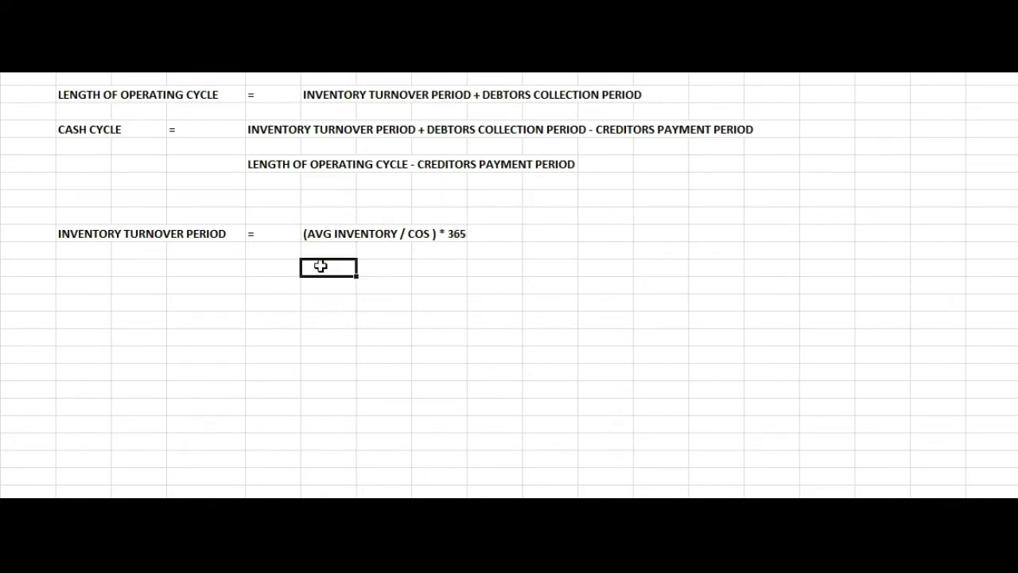
text(()
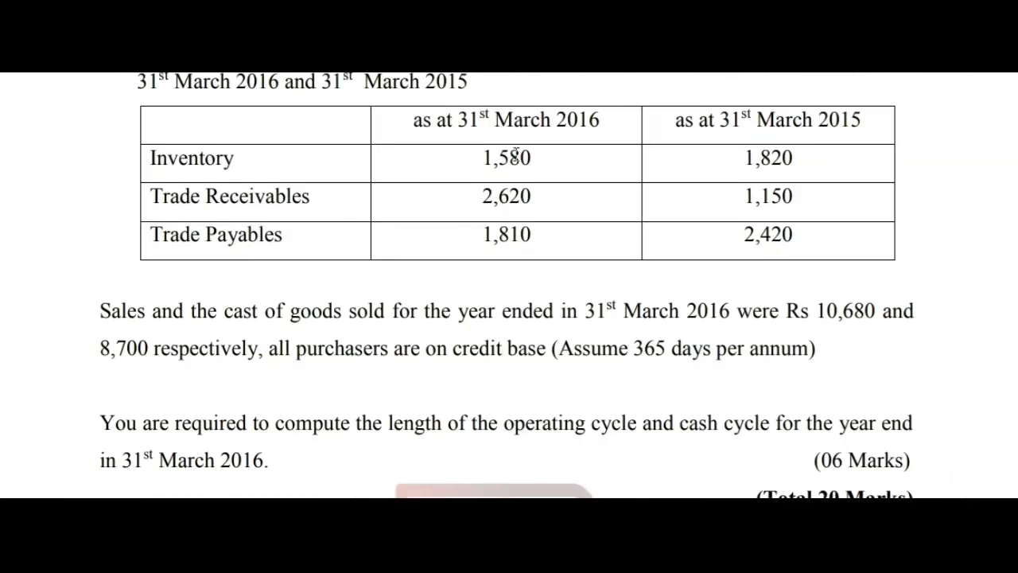
double_click(748, 157)
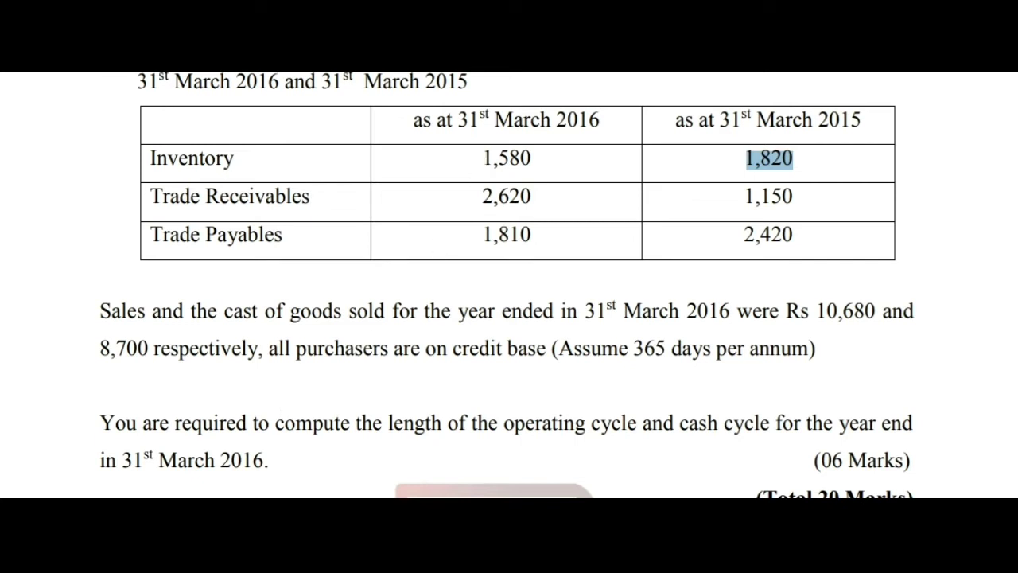
mouse_move(159, 509)
click(222, 494)
text((182)
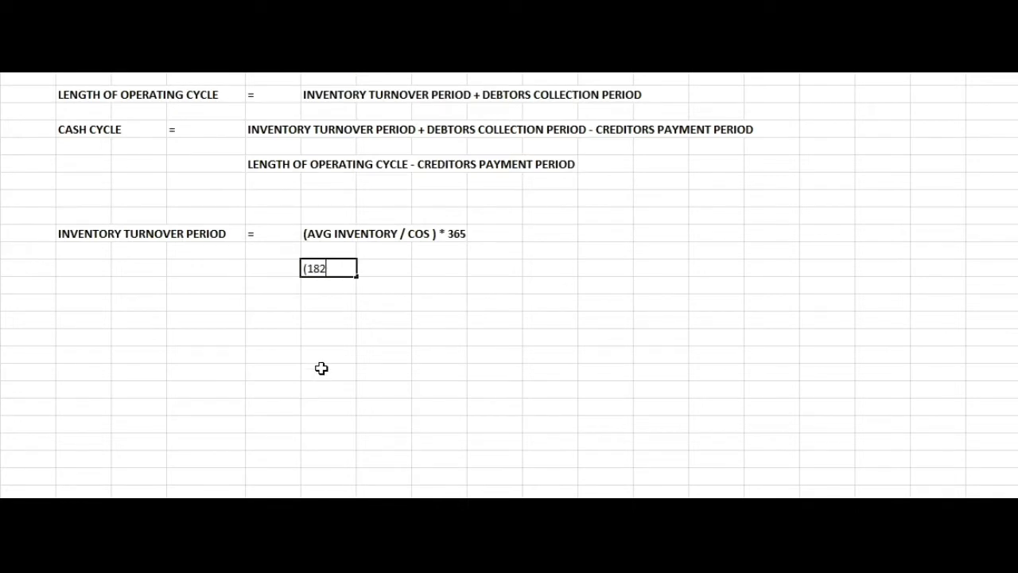
text(0+1580)/2))
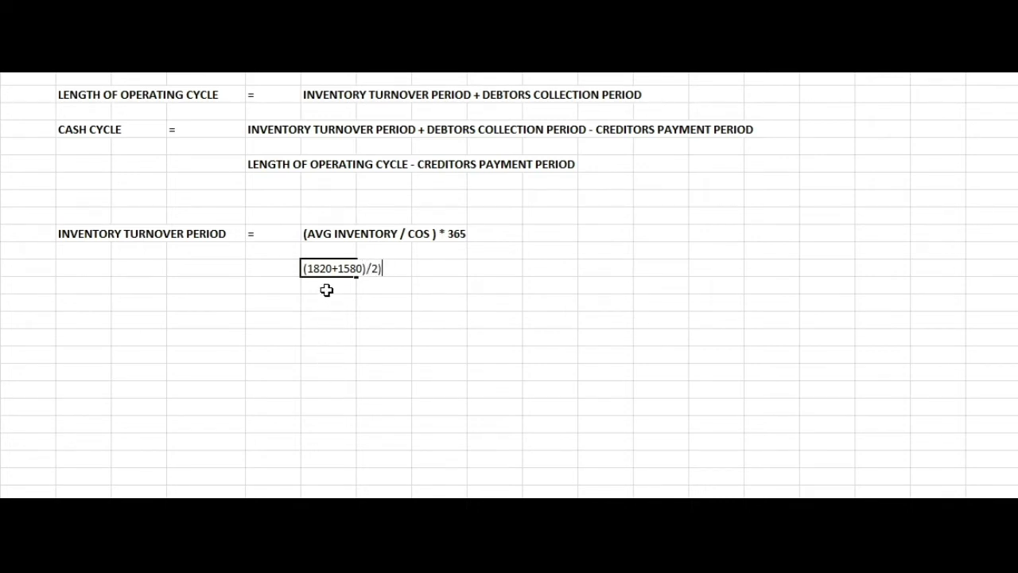
Step: Add the missing opening bracket and a leading equals sign to turn the average inventory entry into a working formula
click(307, 268)
text(()
key(Return)
click(310, 268)
double_click(311, 268)
text(=)
key(Return)
click(336, 269)
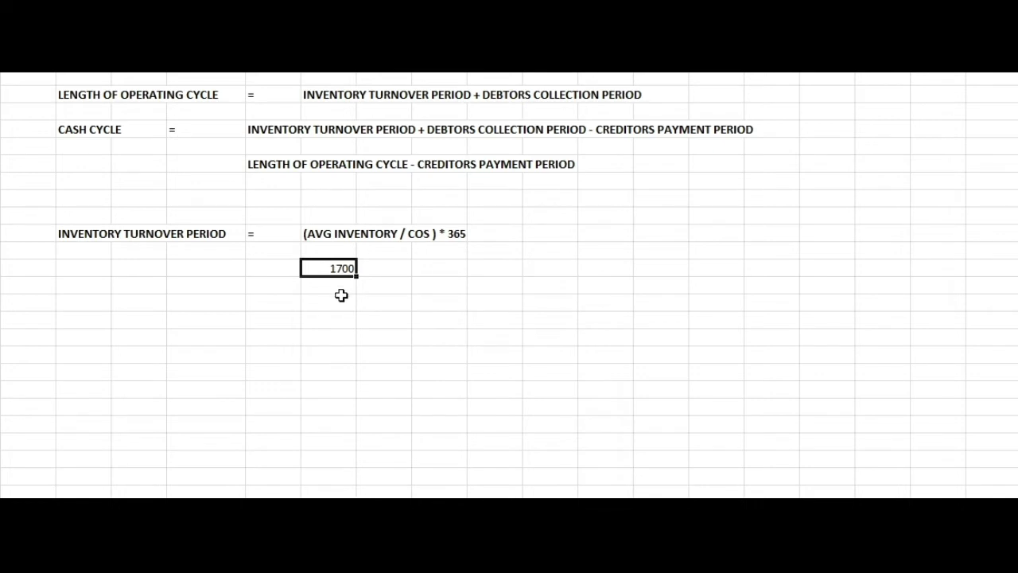
Step: Look up the cost of goods sold in the question document, extend the average inventory formula with /8700*365, and format it to two decimals
key(F2)
text(/2)/)
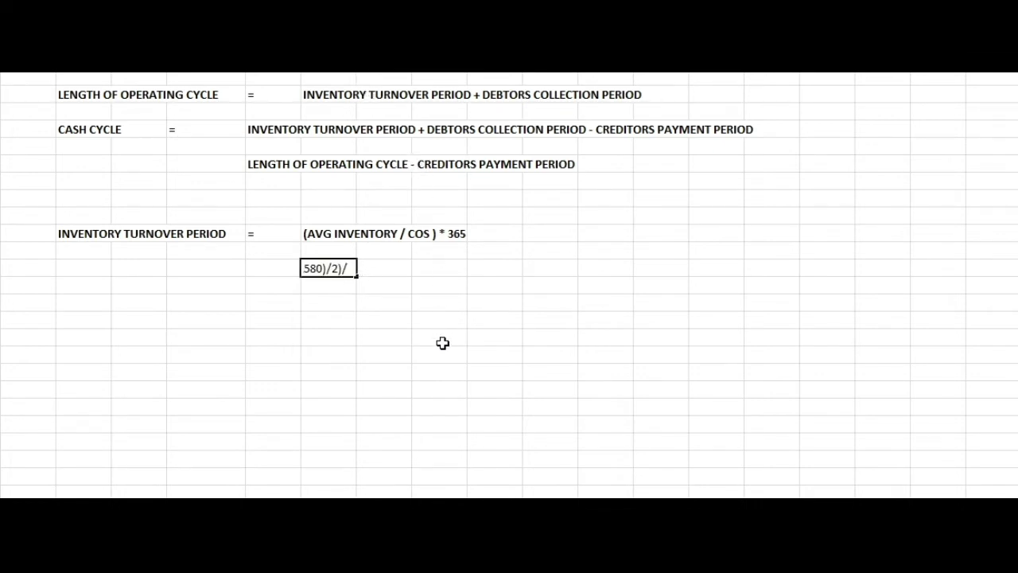
key(alt+Tab)
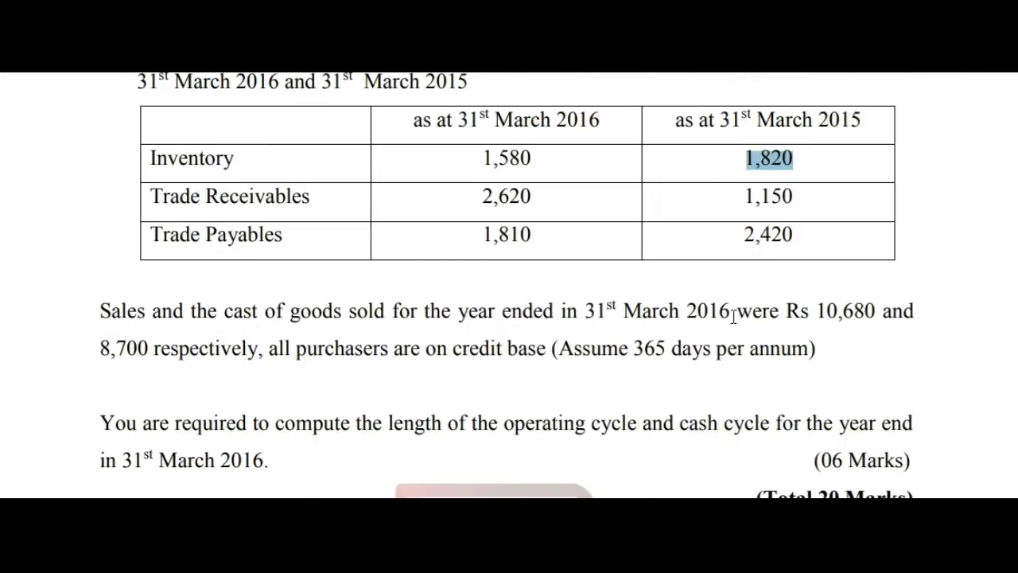
drag(101, 350, 149, 350)
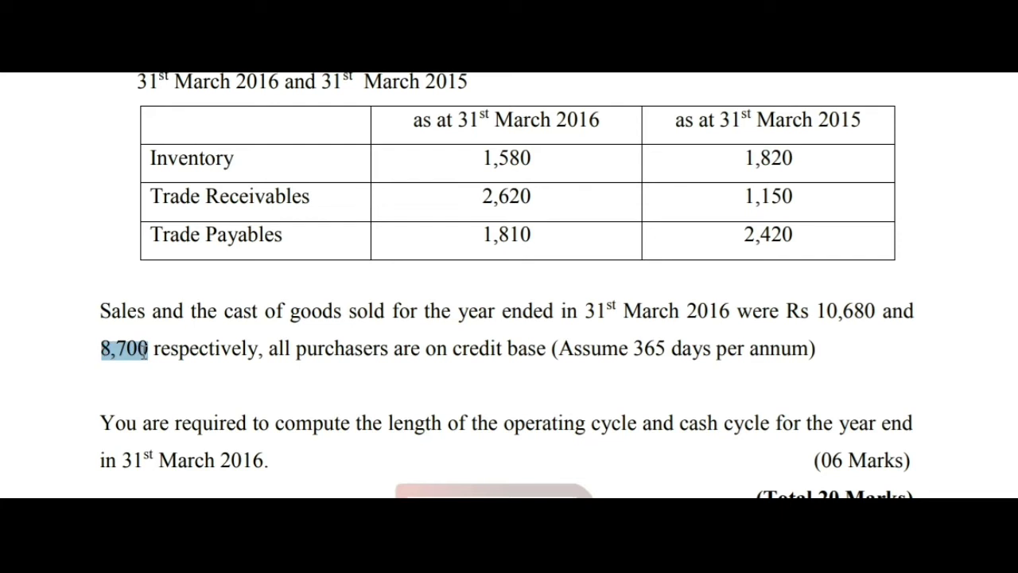
click(401, 345)
key(alt+Tab)
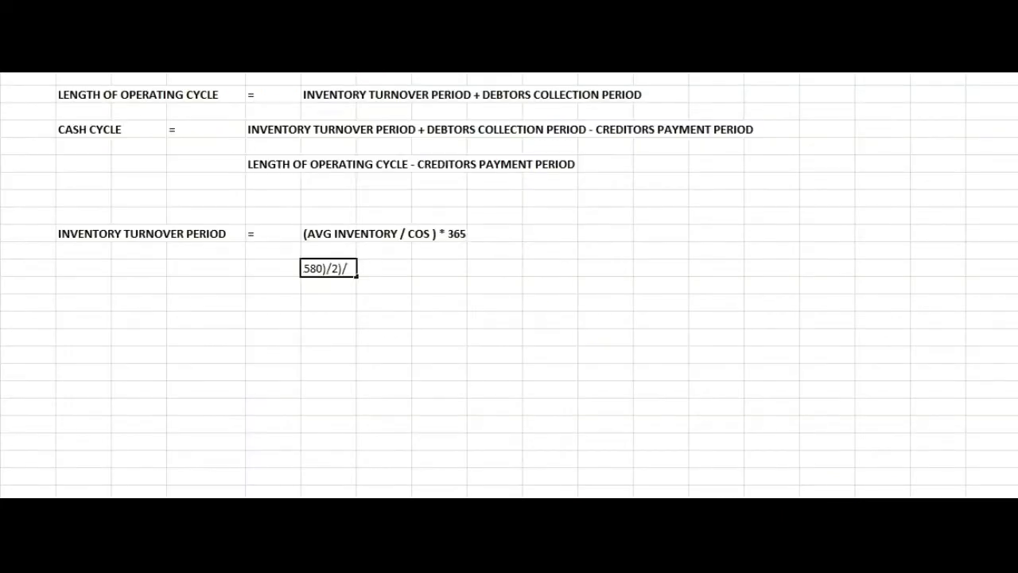
text(8700)
text(*36)
text(5)
key(Return)
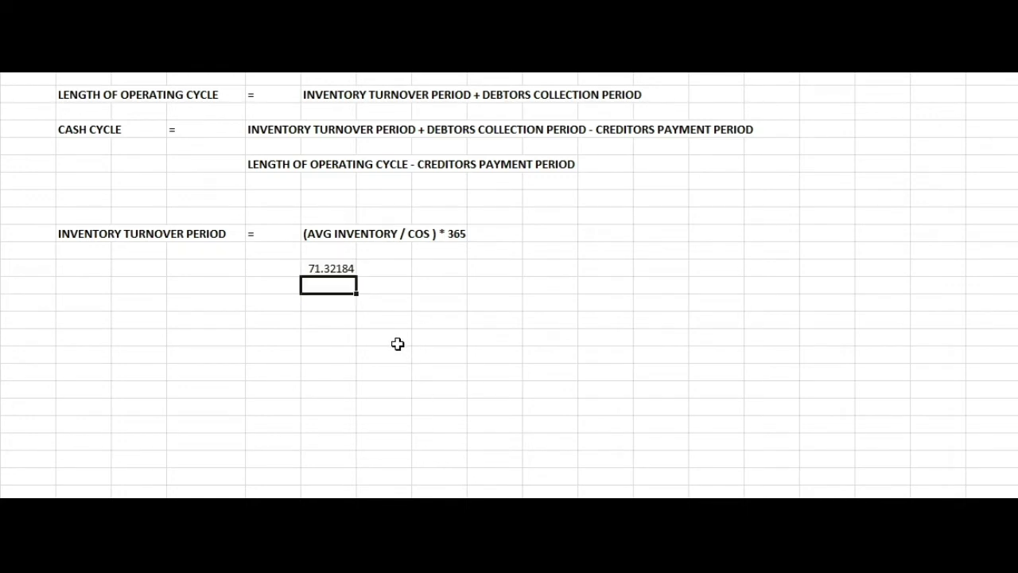
click(315, 268)
key(ctrl+shift+1)
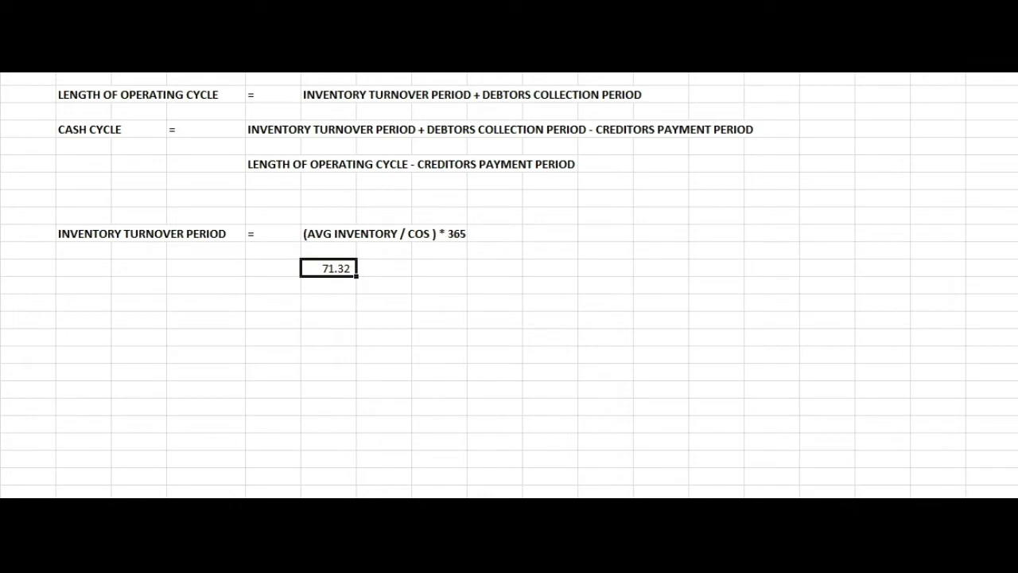
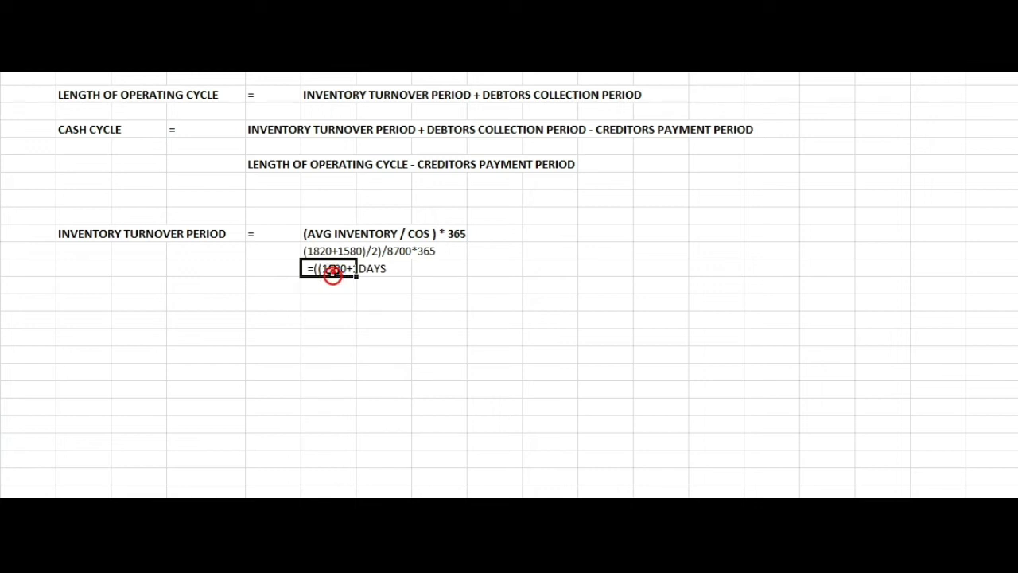
Step: Remove the extra character before the equals sign in the inventory turnover formula beside DAYS so that it calculates
double_click(332, 272)
click(307, 272)
double_click(308, 269)
key(BackSpace)
key(Return)
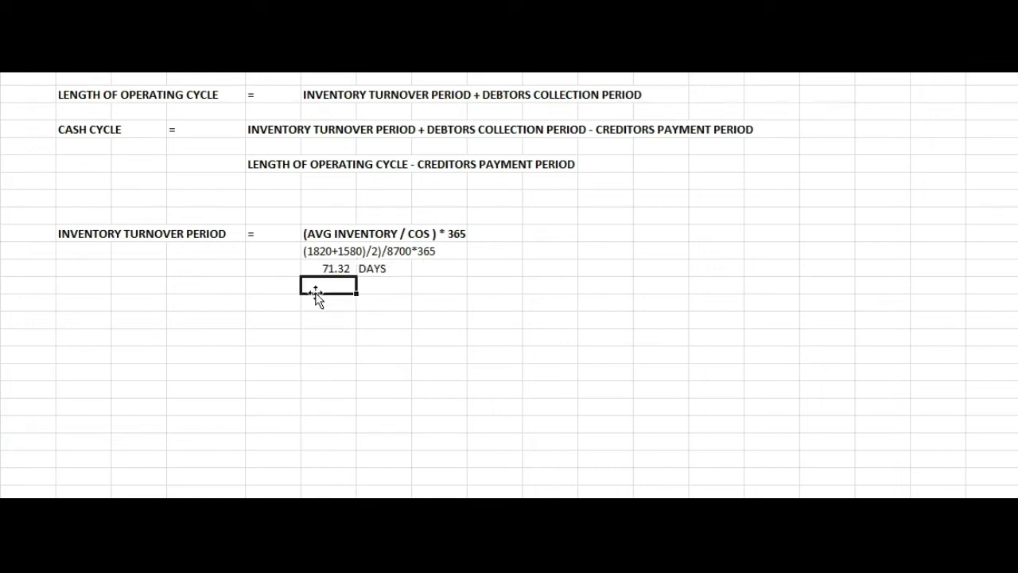
click(327, 353)
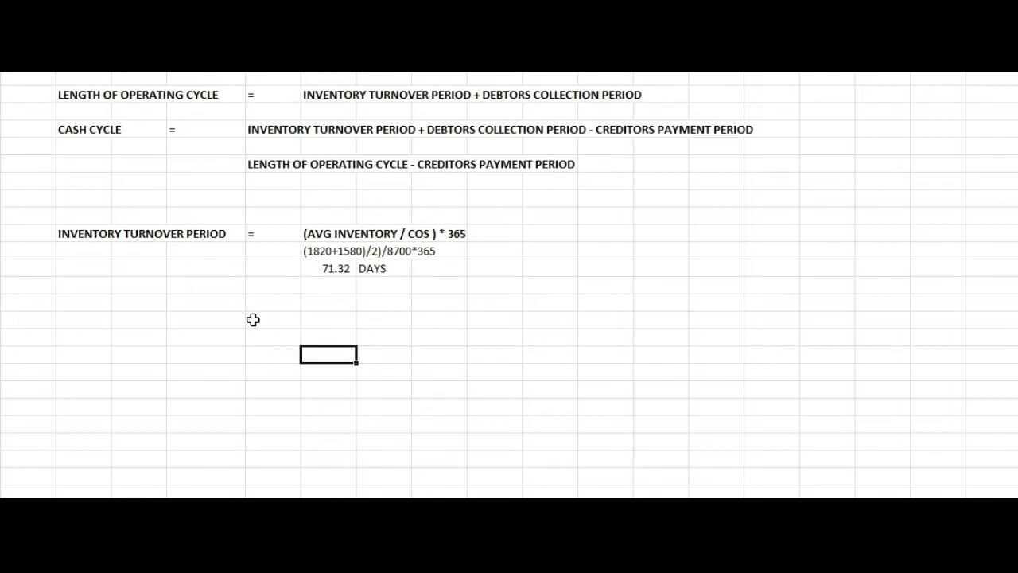
Step: Add the label DEBTORS COLLECTION PERIOD with an equals sign three rows below the inventory turnover result, and make the row bold
click(87, 319)
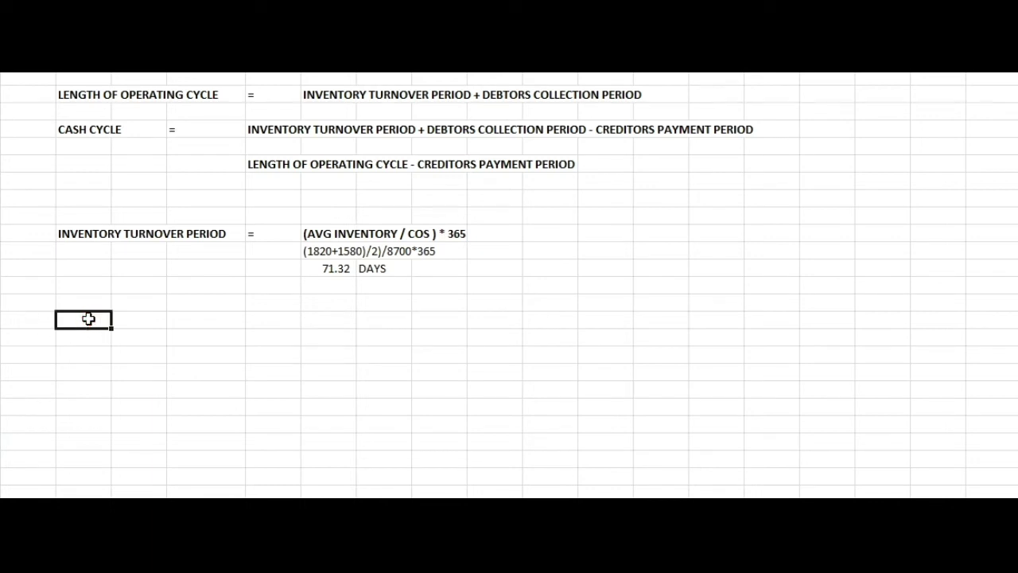
text(DEB)
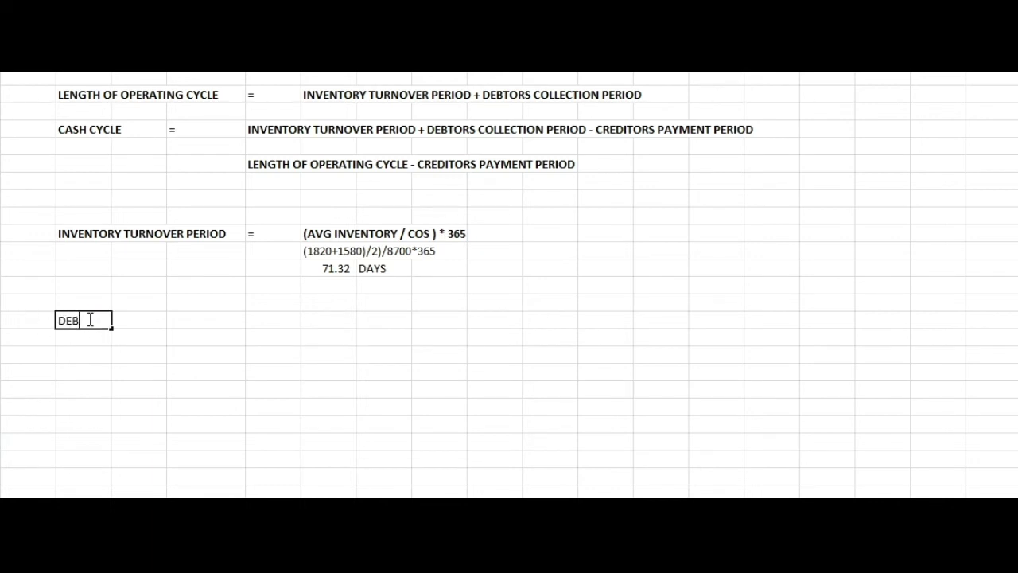
text(TORS COLLECTION)
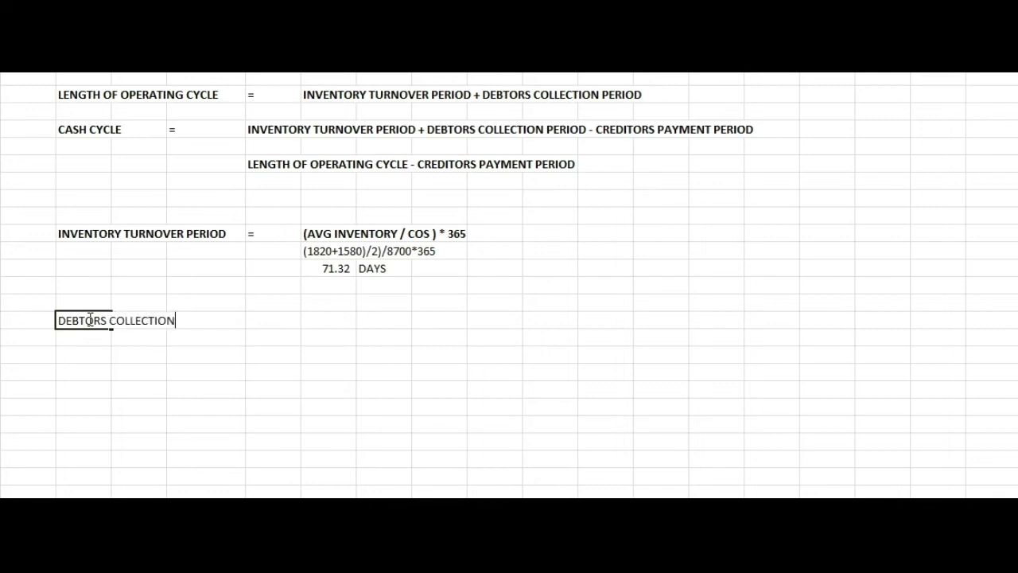
text( PERIOD)
key(Tab)
key(Tab)
key(Tab)
text(=)
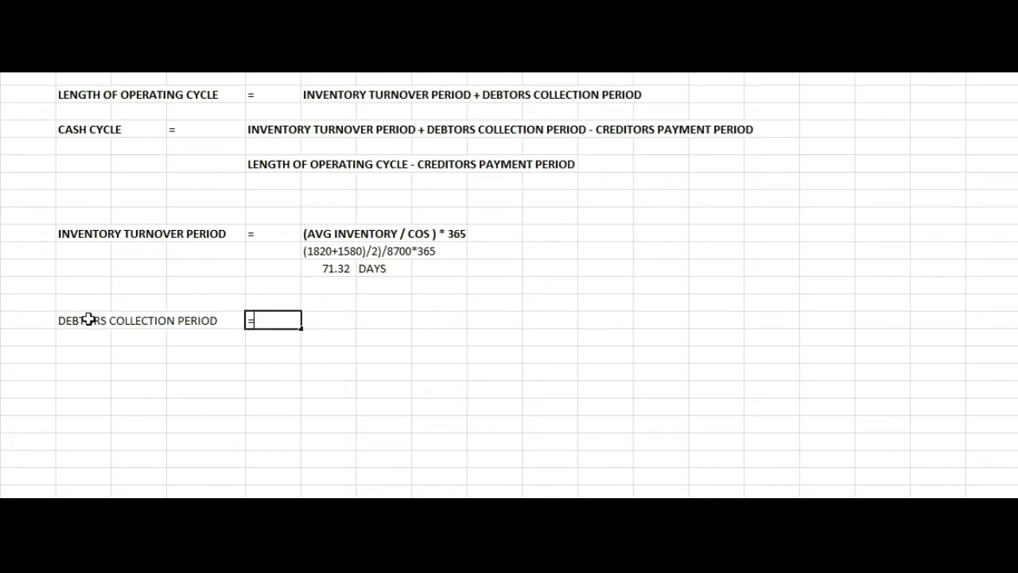
key(Tab)
drag(88, 319, 465, 325)
key(ctrl+b)
Step: Enter the formula text (AVG DEBTORS/CREDIT SALE)*365 beside the debtors collection period's equals sign
click(327, 320)
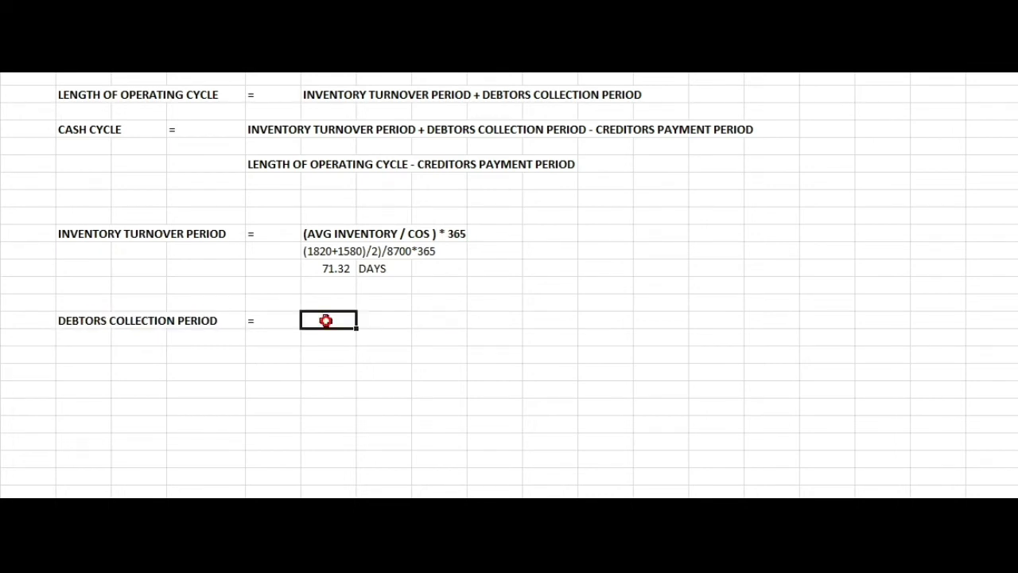
text((AV)
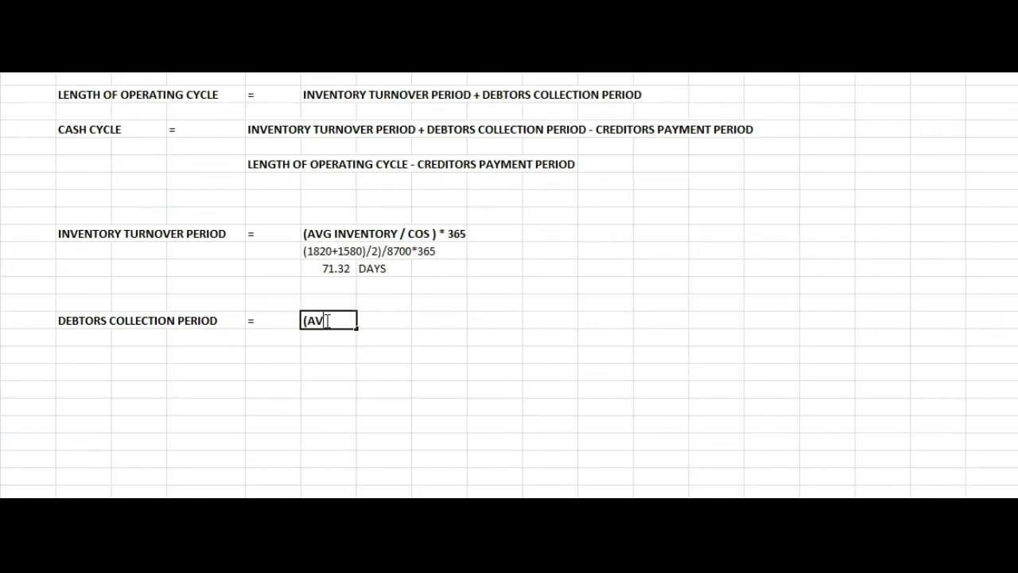
text(G DEBTORS/CREIT)
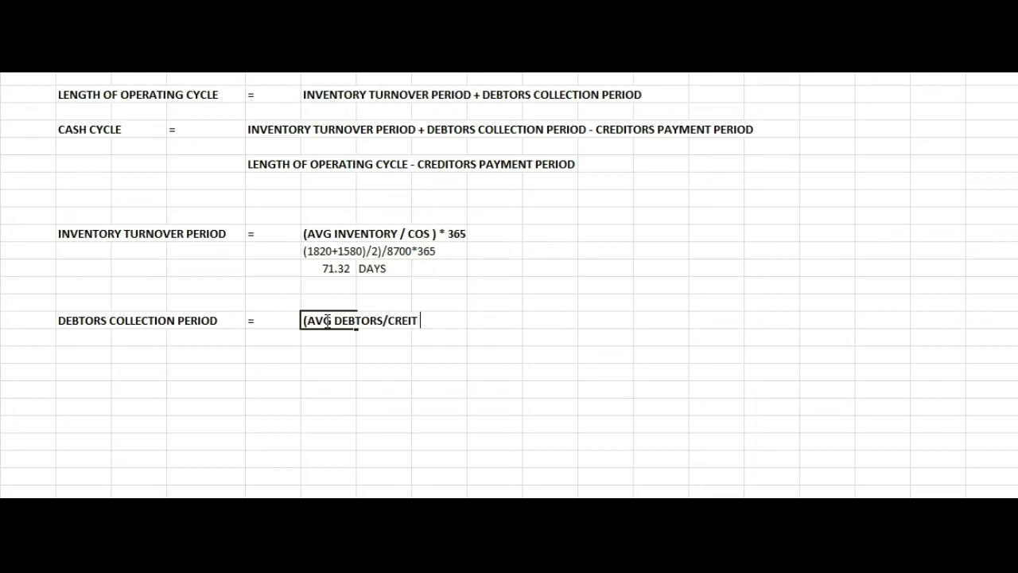
key(BackSpace)
key(BackSpace)
text(DIT SALE)*365)
click(271, 408)
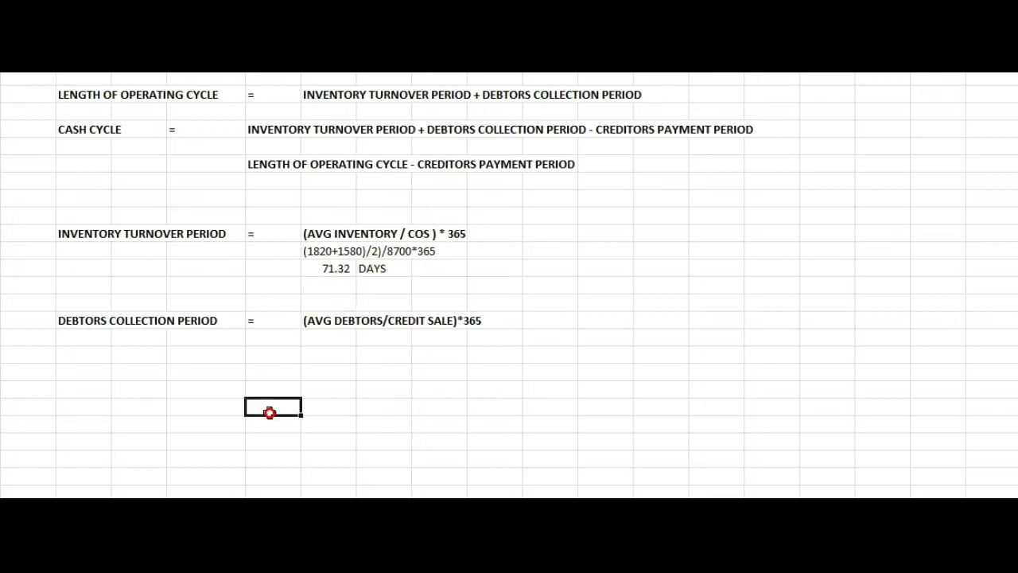
Step: Look up the 2015 and 2016 trade receivables in the question document and enter ((1150+2620)/2) below the debtors collection formula text
click(328, 342)
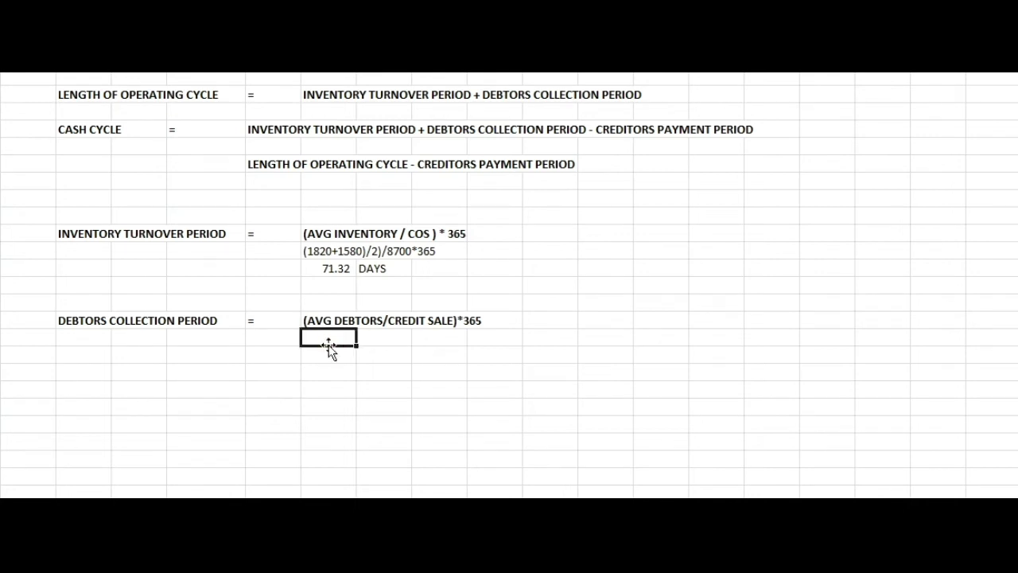
text(()
key(alt+Tab)
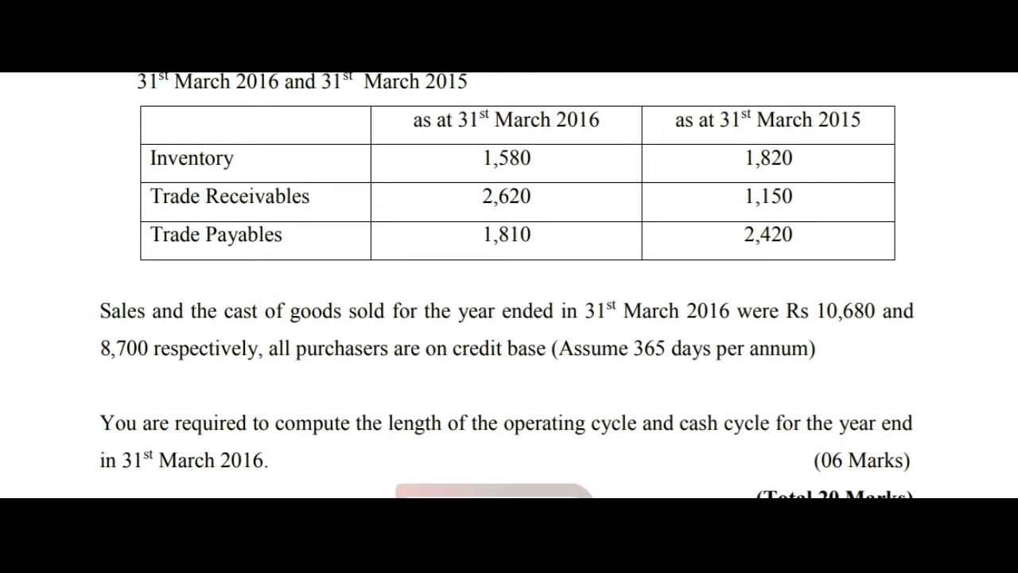
key(alt+Tab)
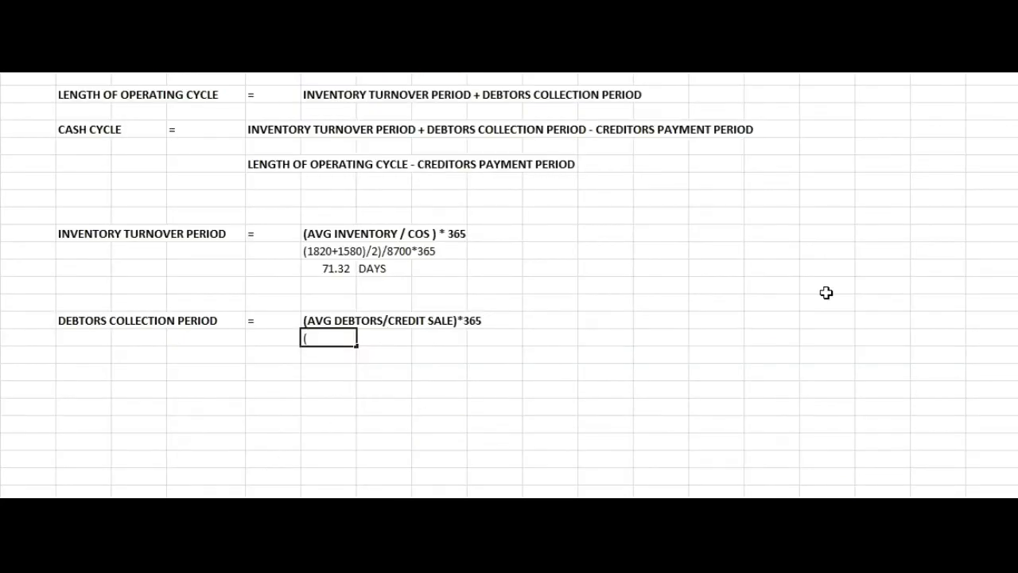
text(1150+2620)/2))
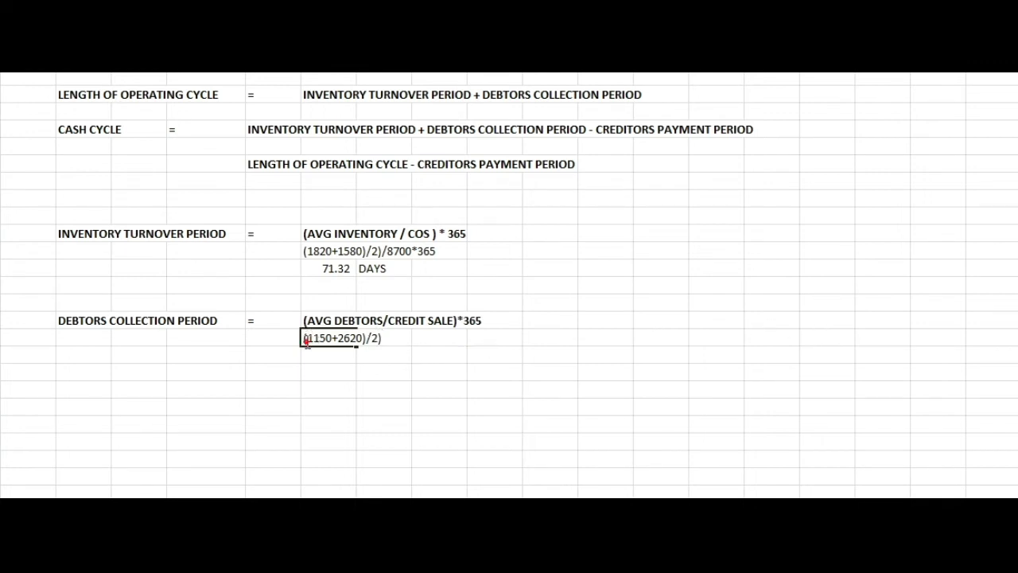
key(Home)
text(()
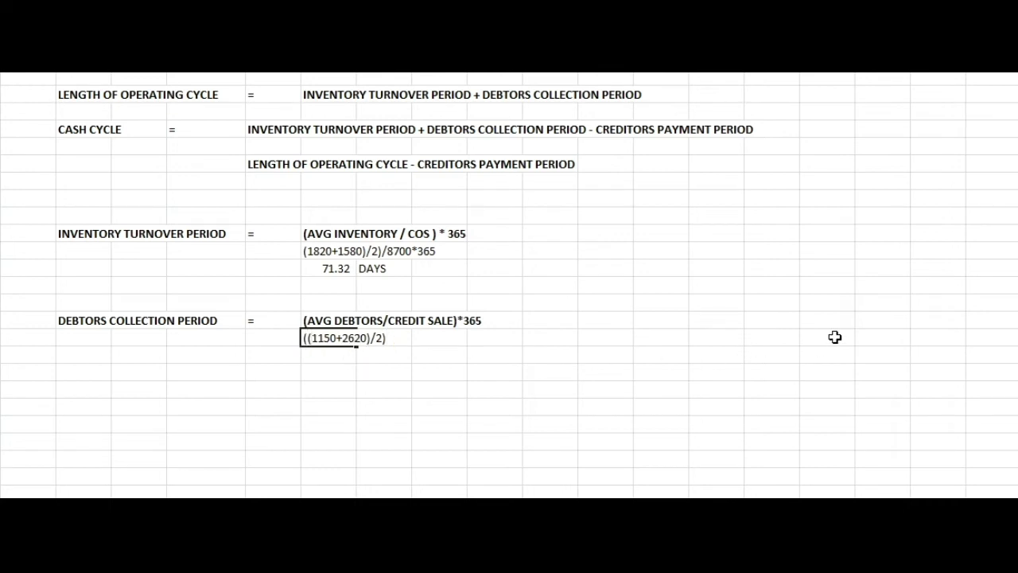
Step: Look up the sales figure in the question document and extend the average debtors entry with /10680*365
text(/)
key(alt+Tab)
text(10680*365)
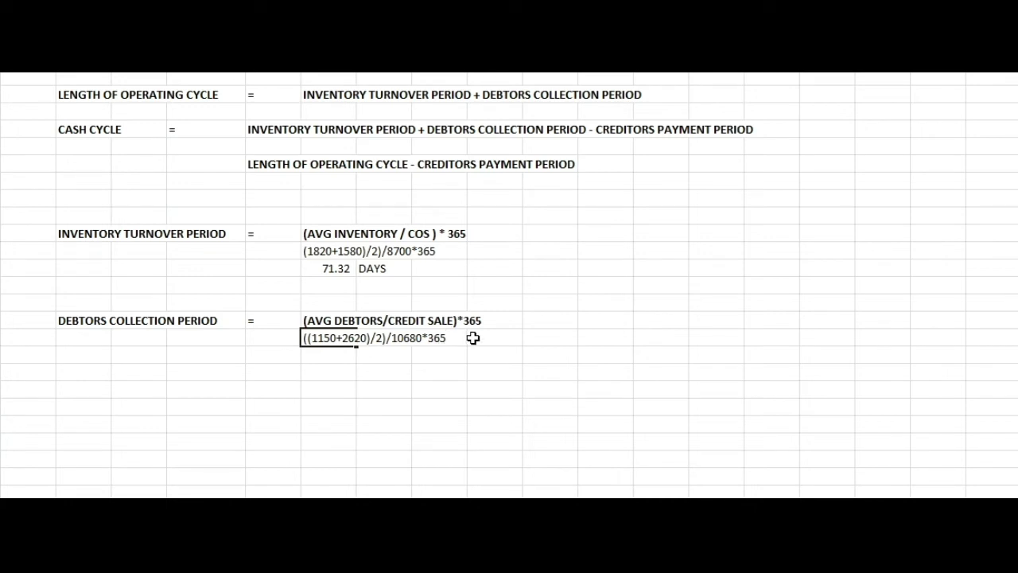
Step: Copy the debtors calculation text into the cell below it as a working formula with a leading equals sign
drag(462, 339, 143, 335)
key(ctrl+c)
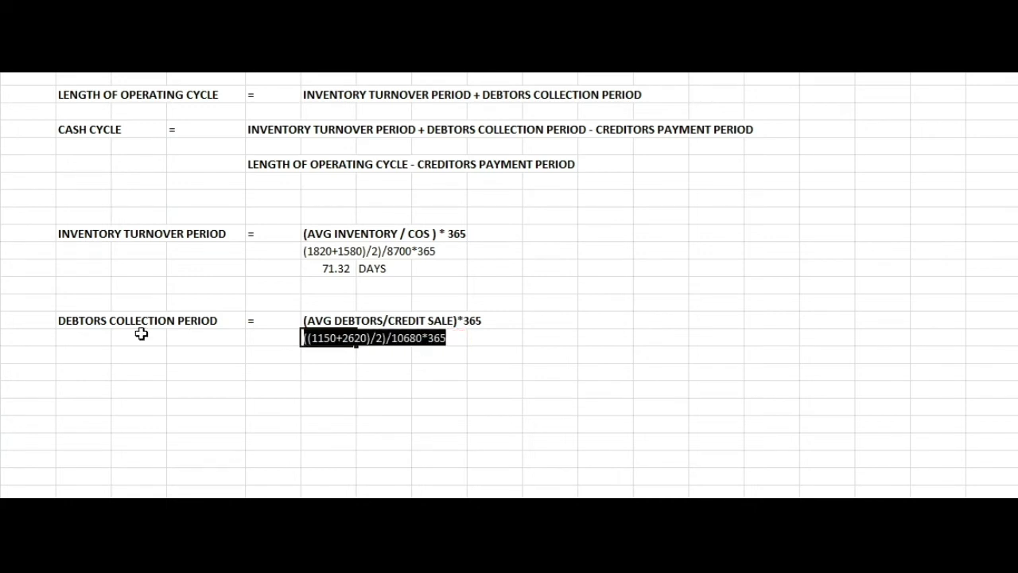
key(Return)
text(=)
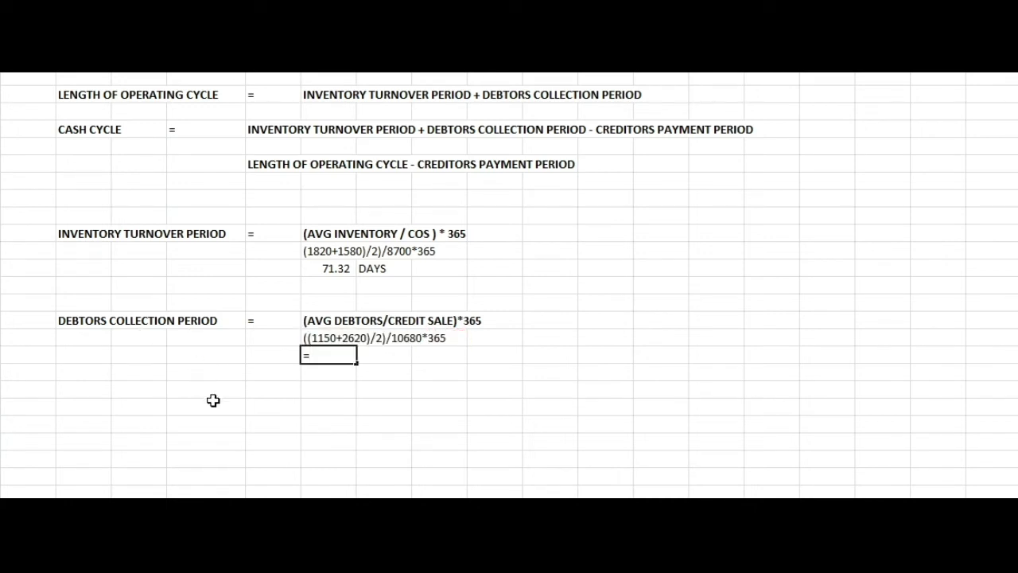
key(ctrl+v)
key(Return)
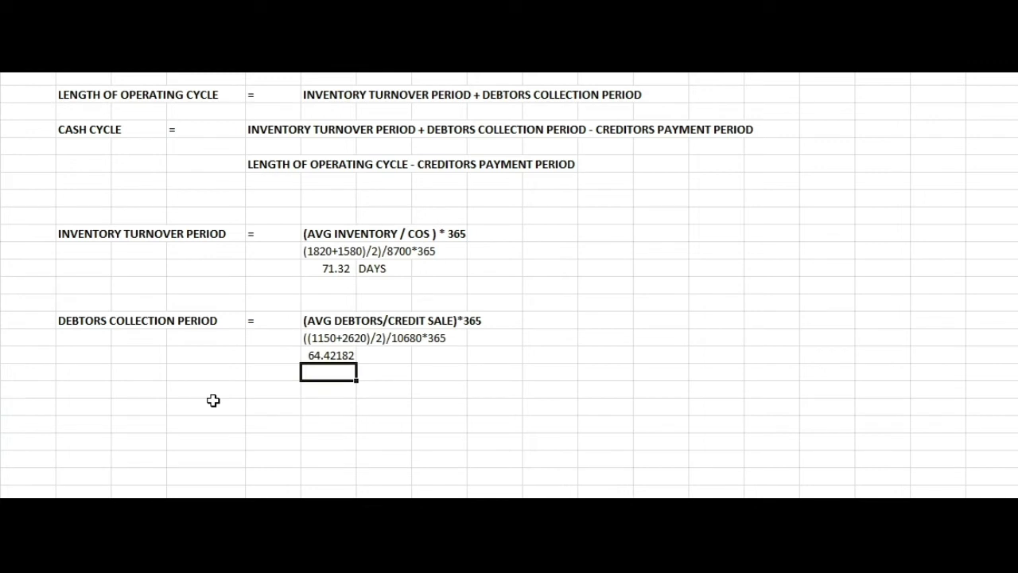
Step: Format the debtors collection result to two decimals and label it DAYS in the adjacent cell
click(327, 356)
key(ctrl+shift+1)
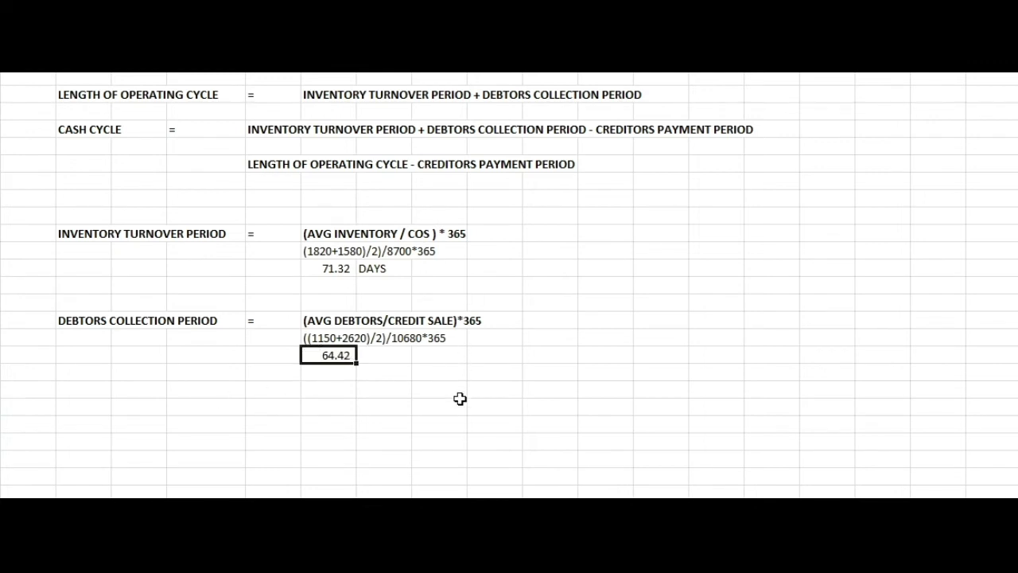
click(370, 356)
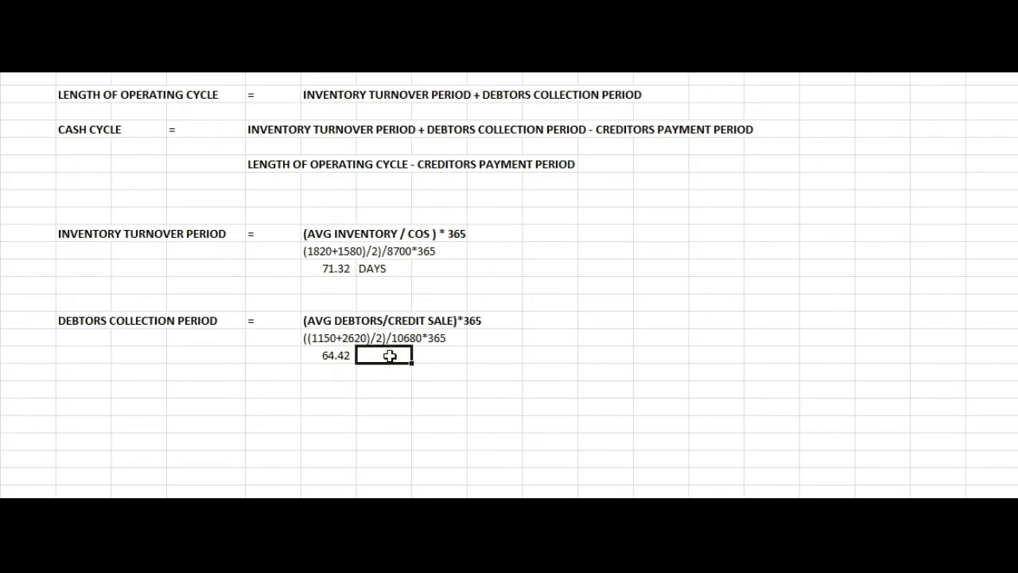
text(DAYS)
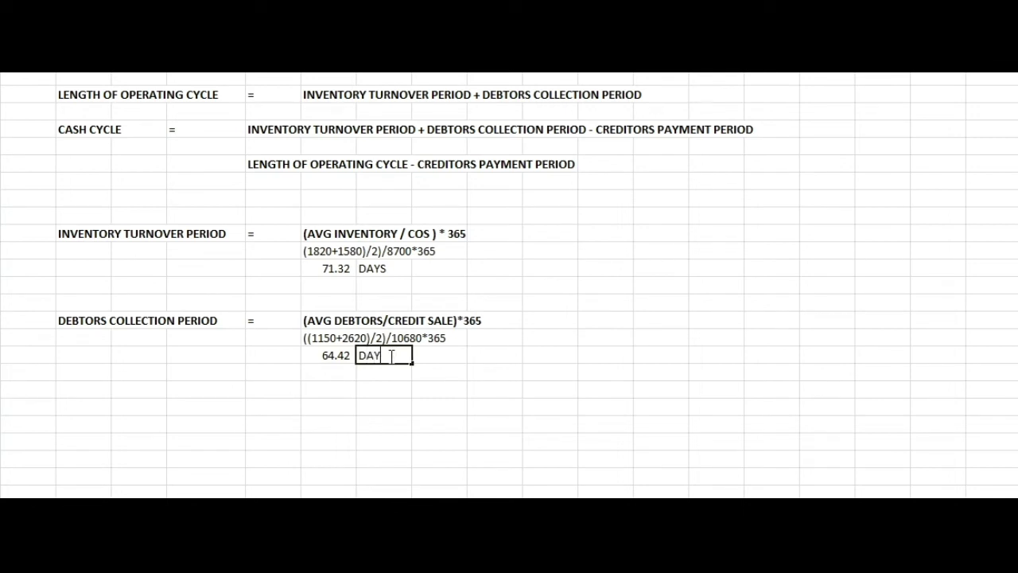
click(397, 420)
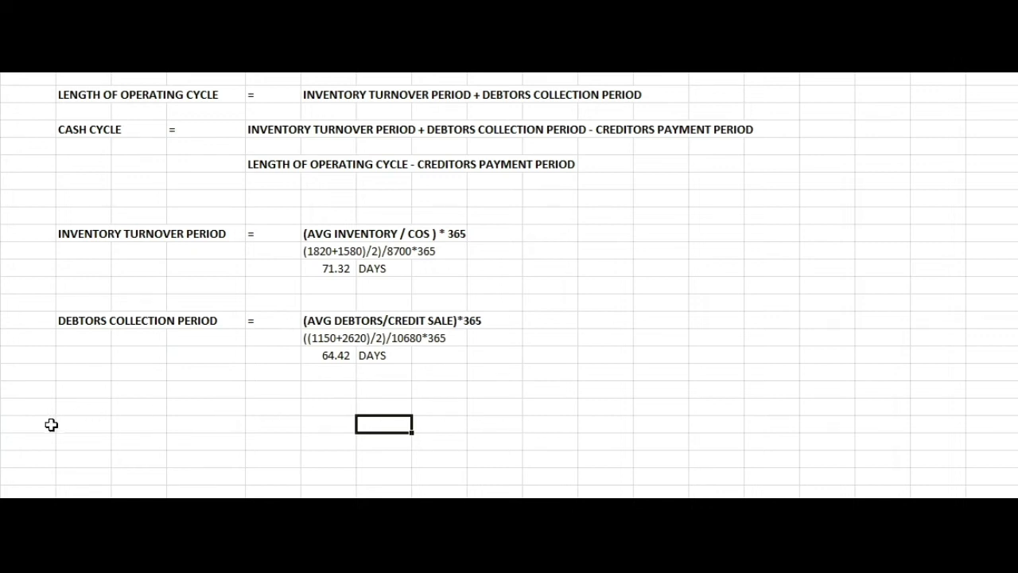
Step: Add the bold label CREDITORS PAYMENT PERIOD three rows below the debtors collection result
click(79, 411)
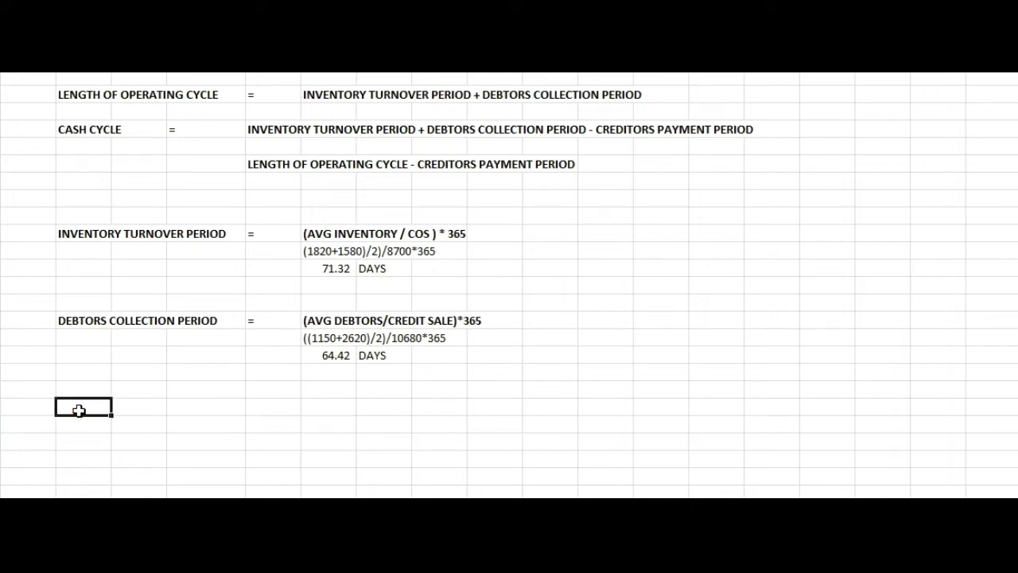
text(CREDITORS)
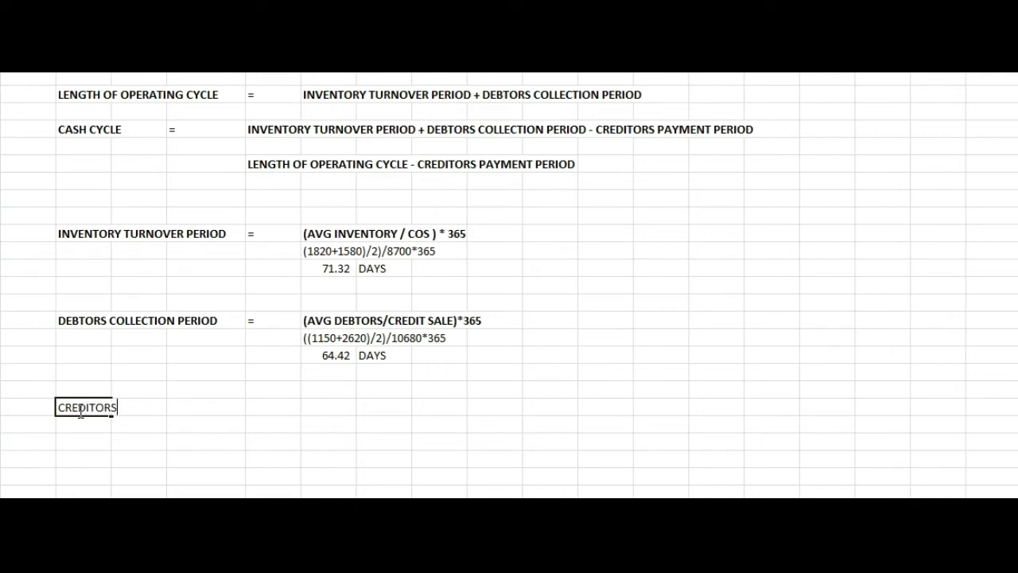
text( PAYMENT PERIOD)
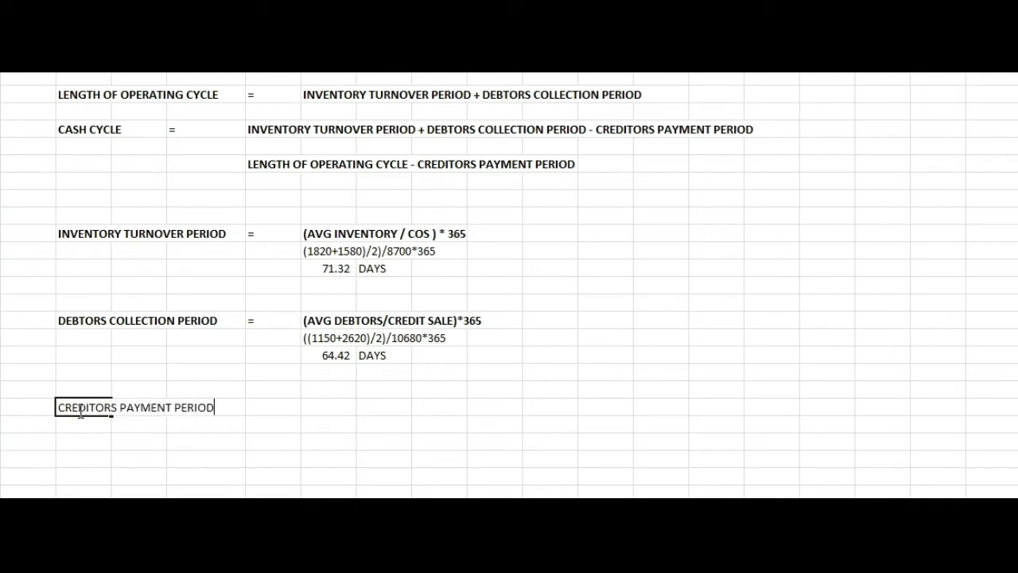
key(Return)
click(91, 406)
key(ctrl+v)
key(ctrl+z)
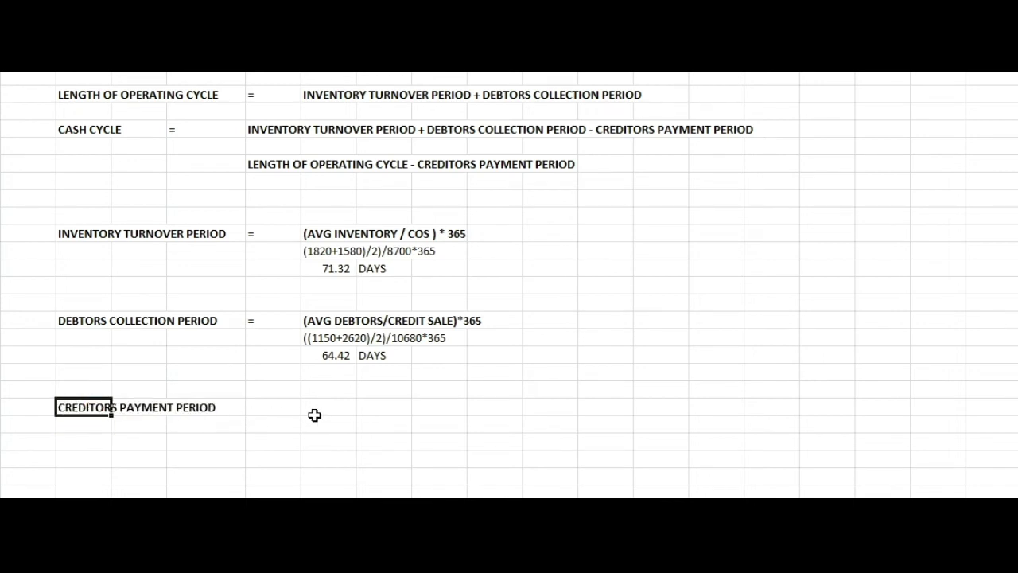
Step: Put a plain equals sign beside the CREDITORS PAYMENT PERIOD label, without any cell reference
click(283, 408)
text(=)
click(341, 406)
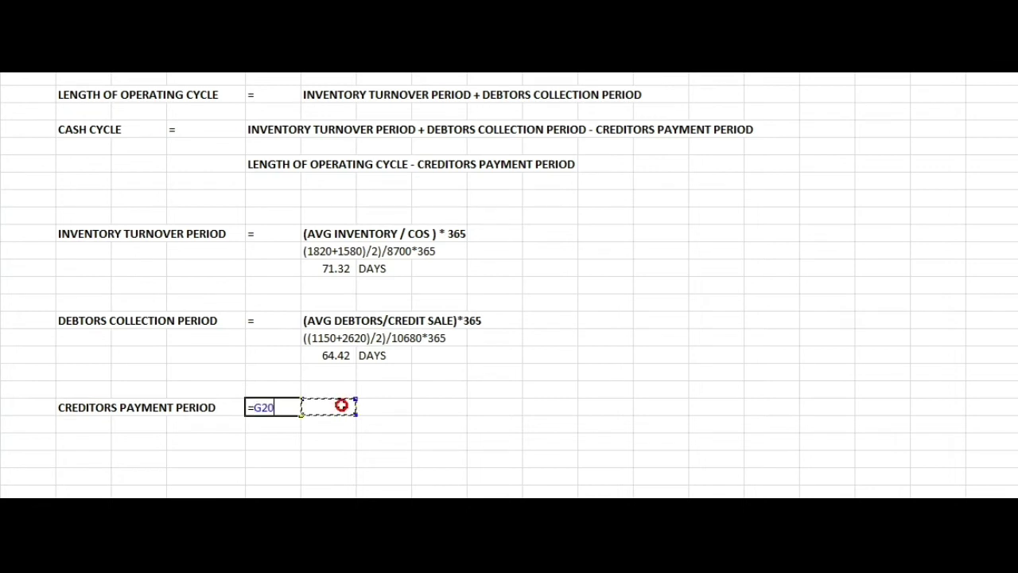
key(BackSpace)
key(BackSpace)
key(BackSpace)
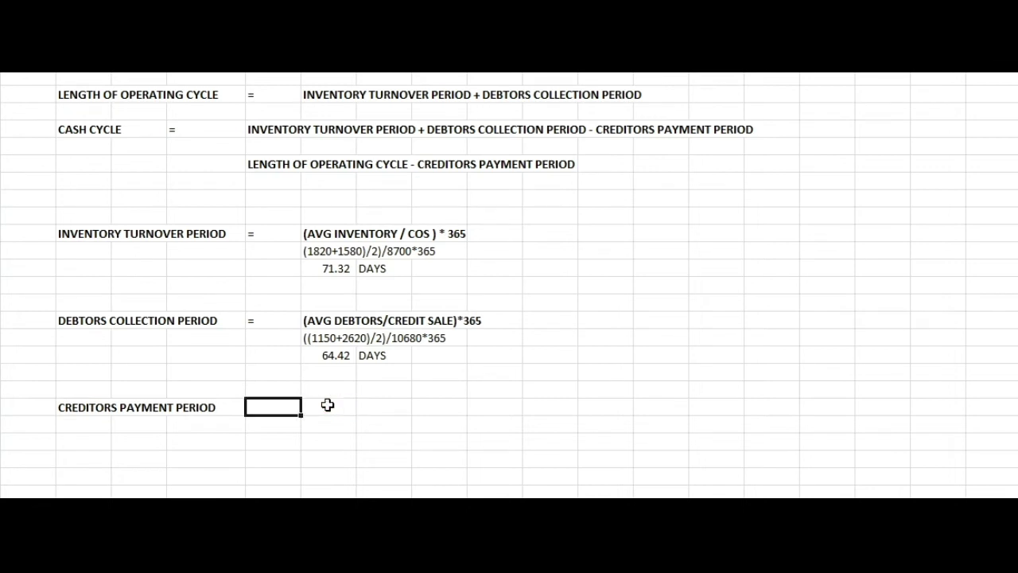
key(Return)
Step: Enter the formula text (AVG CREDITORS/CREDIT PURCHASE)*365 beside the creditors payment period's equals sign
click(328, 407)
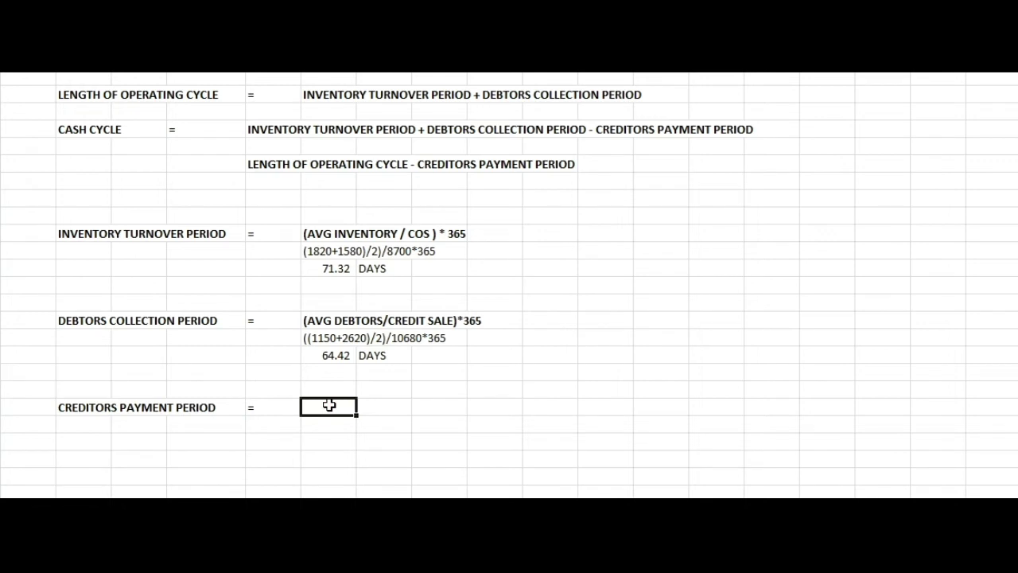
text((AVG C)
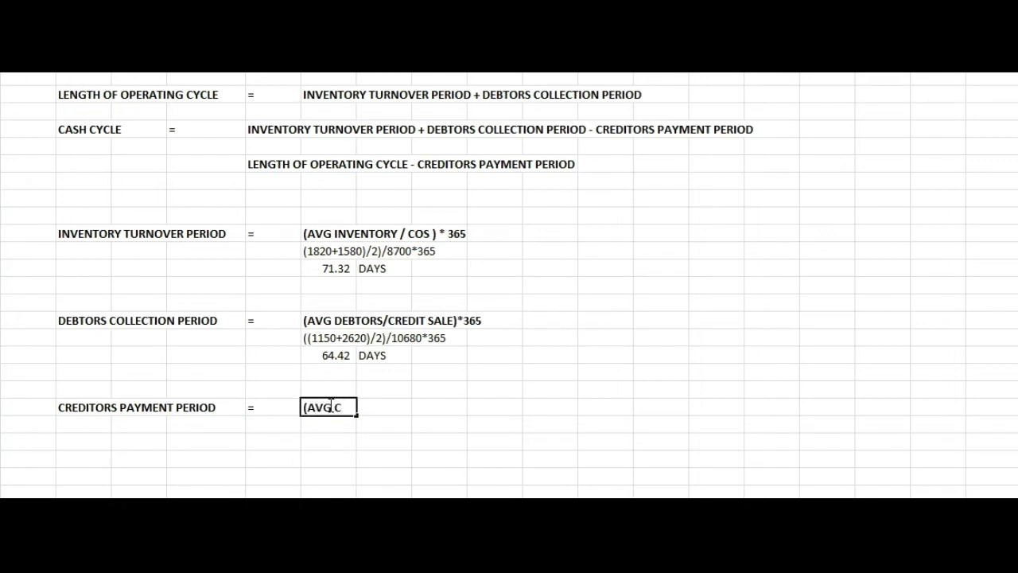
text(REDITORS/CREDIT )
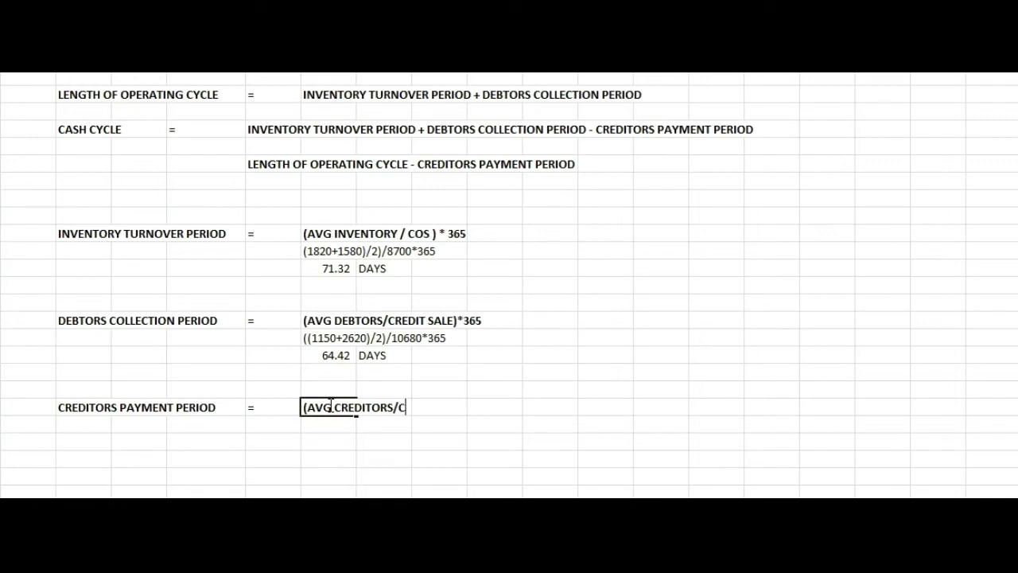
text(PURCHASE)
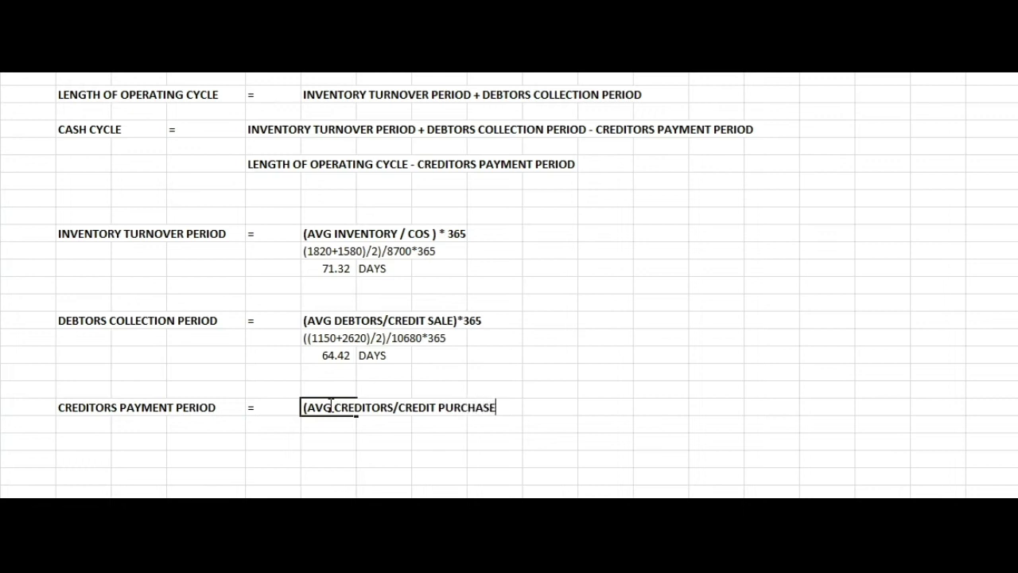
text()*365)
click(568, 334)
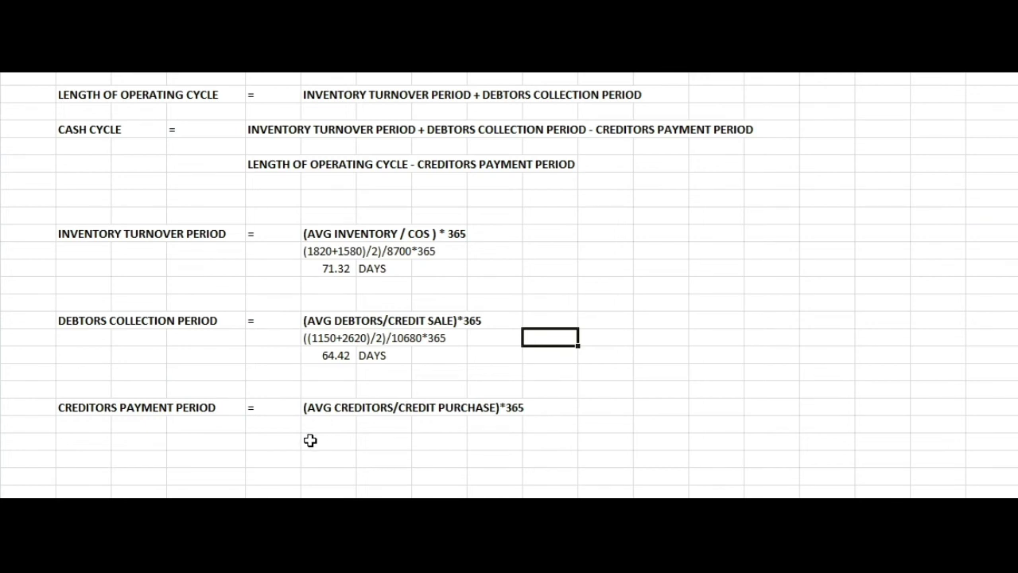
Step: Enter the partial working ((2420+1810)/2)/ below the creditors payment formula, using the trade payables from the exam question
click(326, 422)
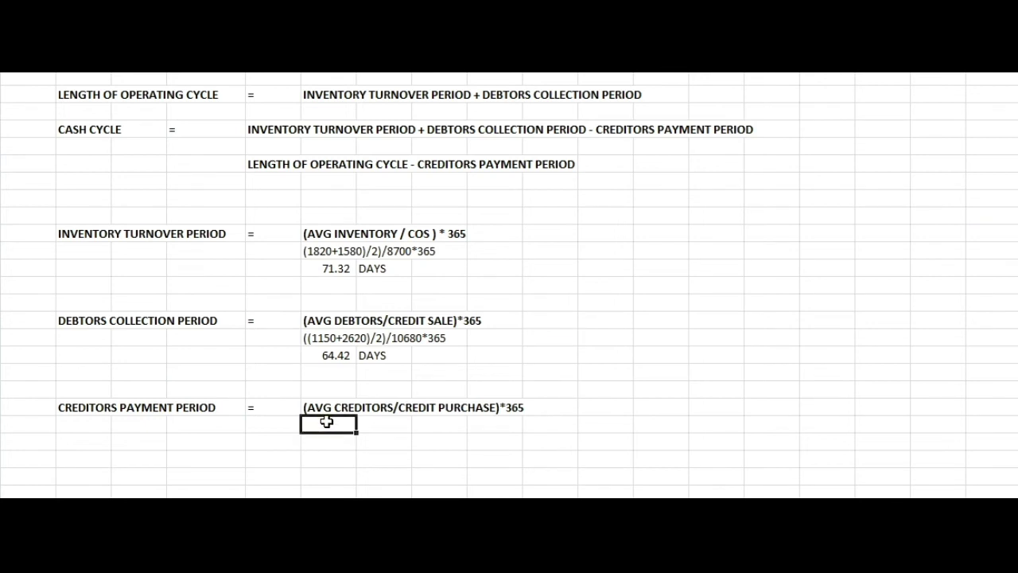
text(()
click(159, 442)
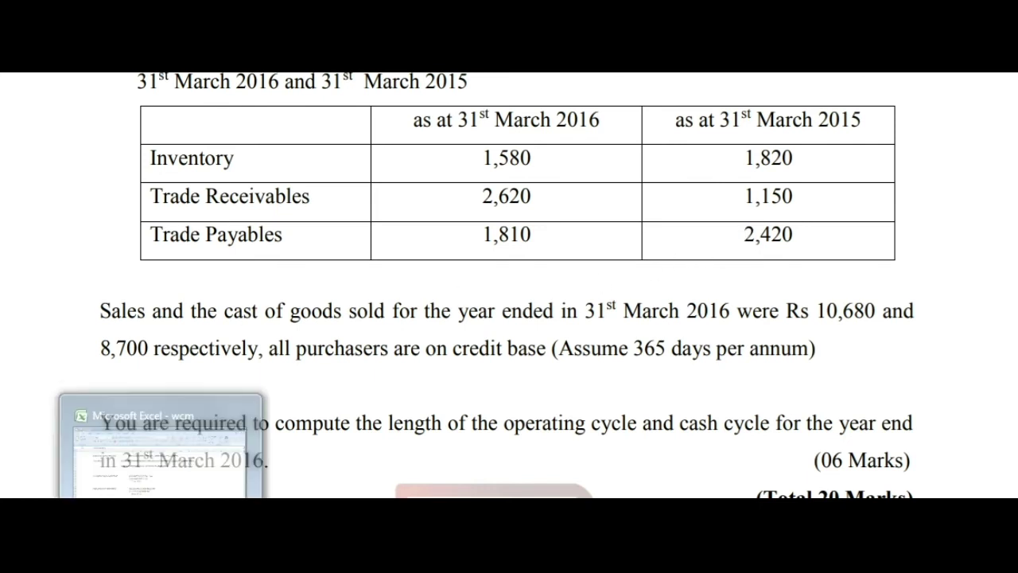
click(159, 445)
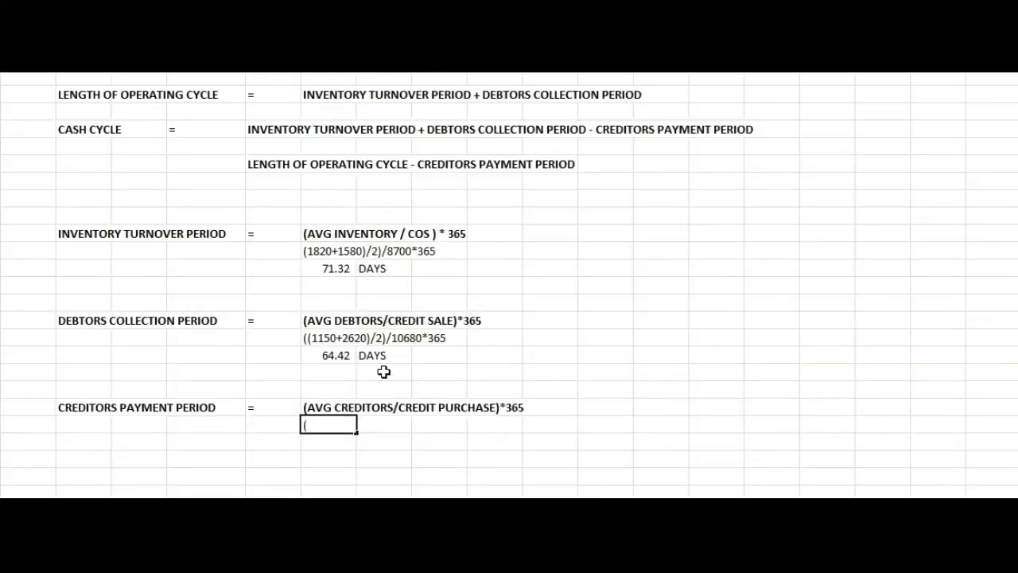
text(2420+1810)/2)
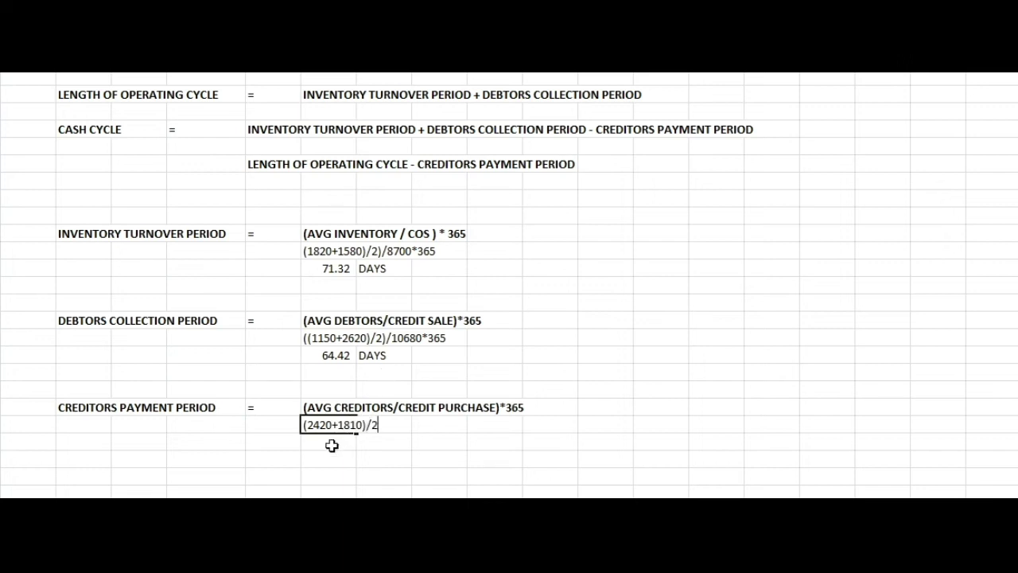
click(306, 425)
text(()
click(395, 424)
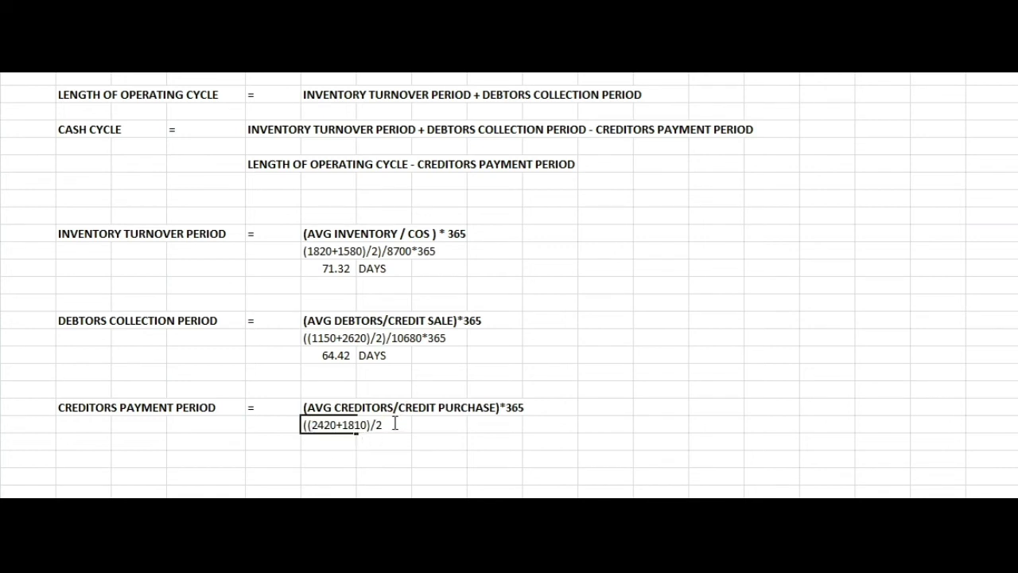
text()/)
key(Return)
key(Return)
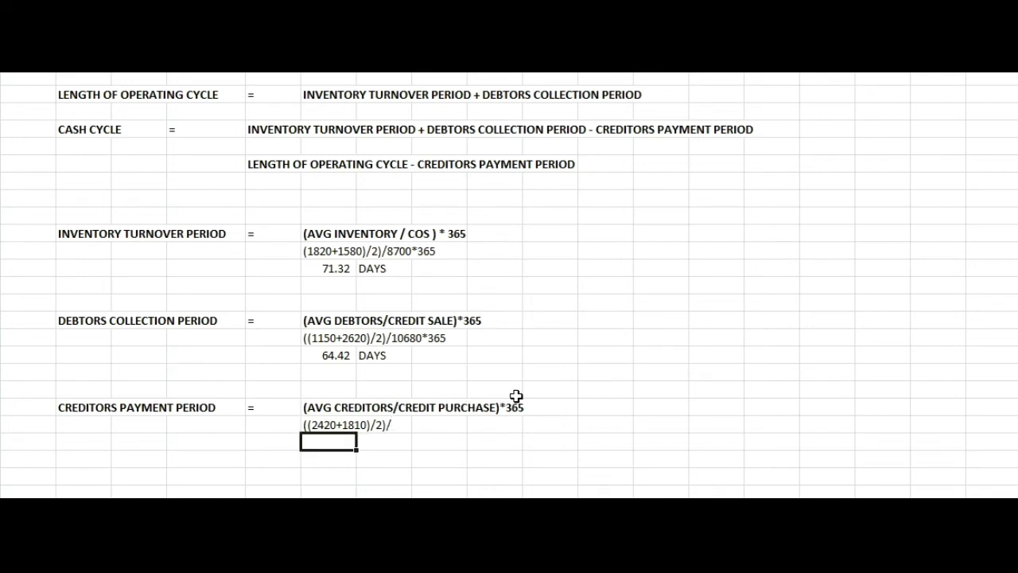
Step: Add the label CREDIT PURCHASE six rows below the creditors working, in the label column, with an equals sign in the adjacent cell
scroll(461, 393, down, 1)
scroll(464, 385, down, 1)
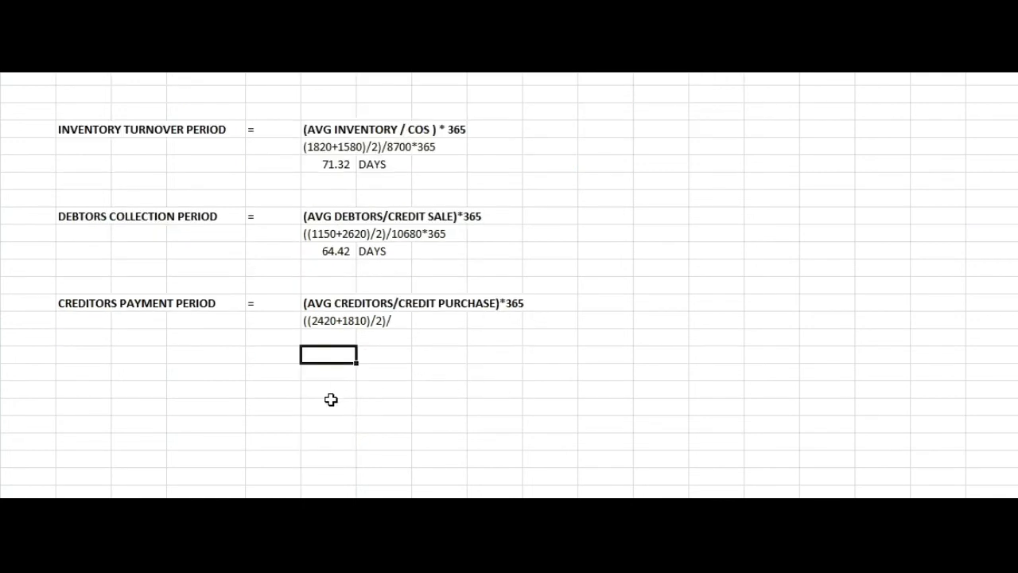
click(329, 390)
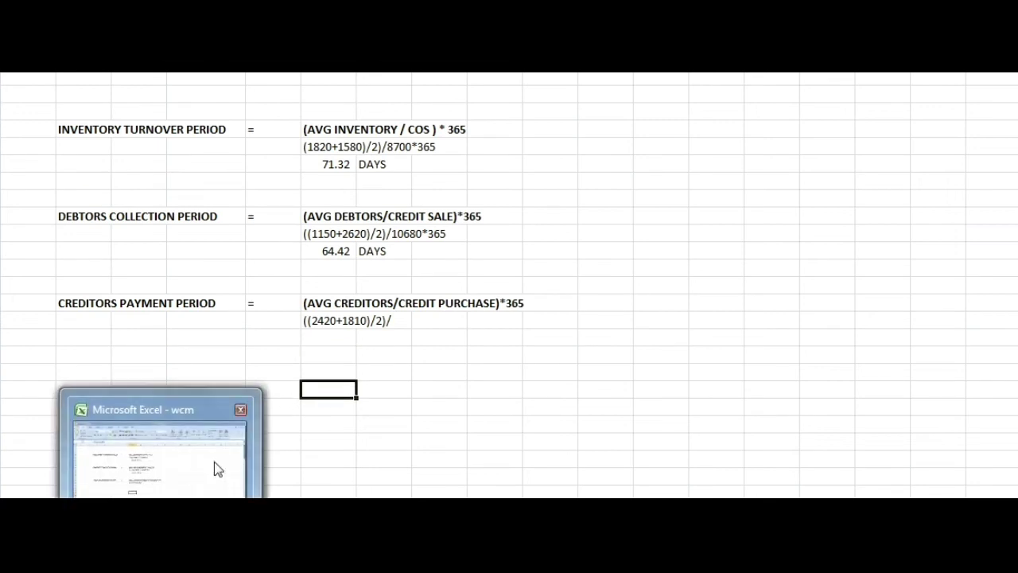
click(474, 351)
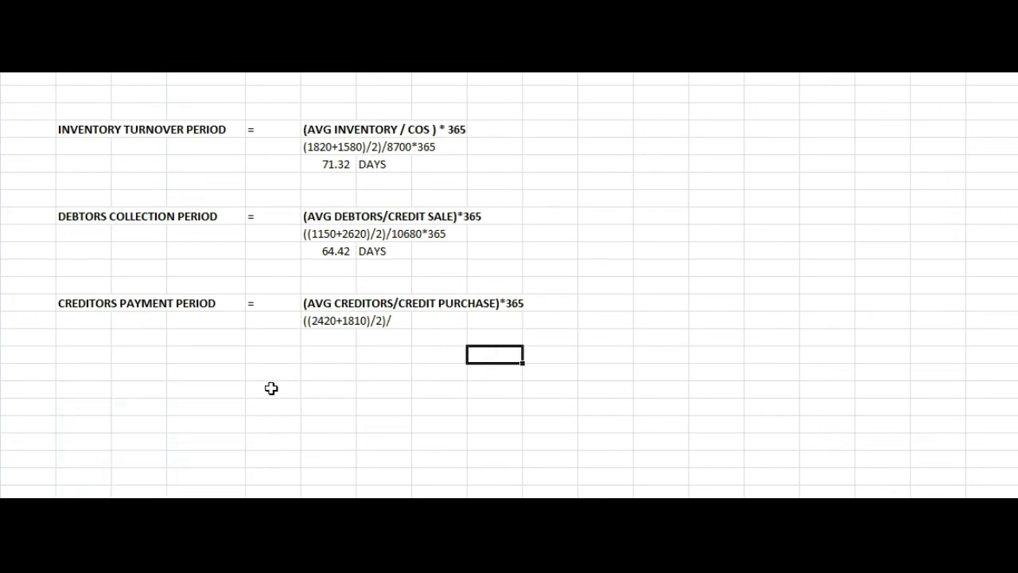
click(319, 386)
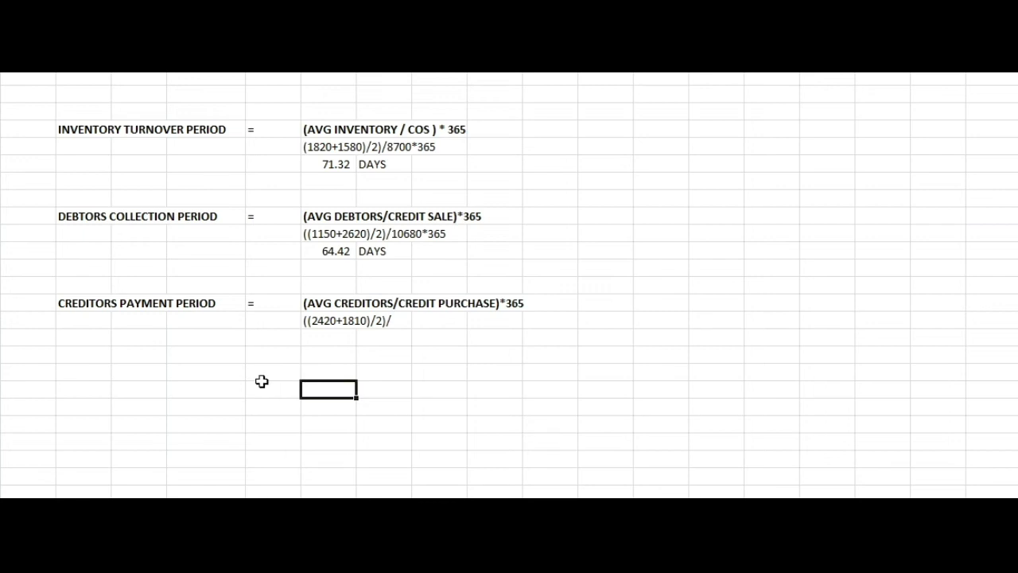
click(92, 426)
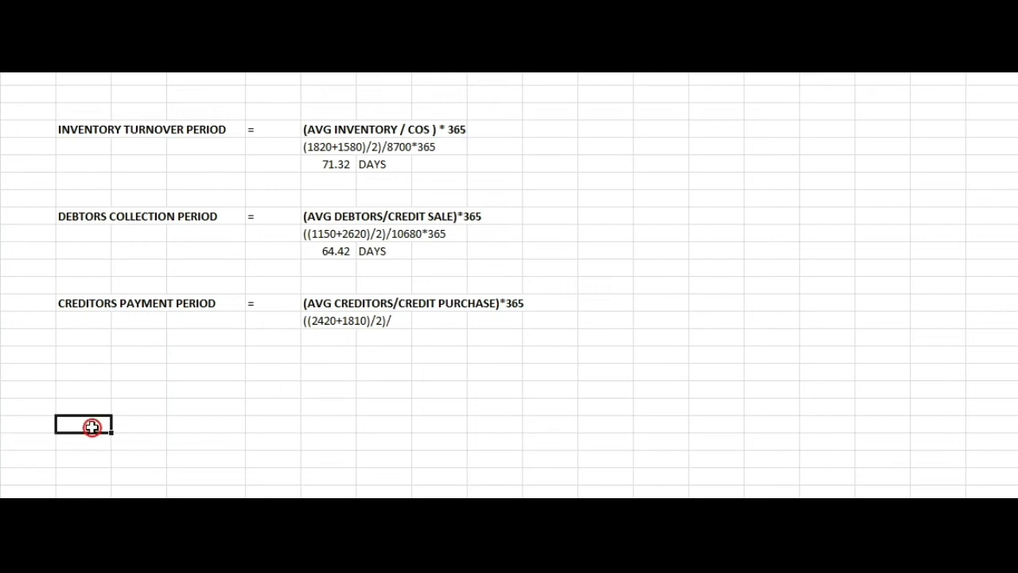
text(CREDIT)
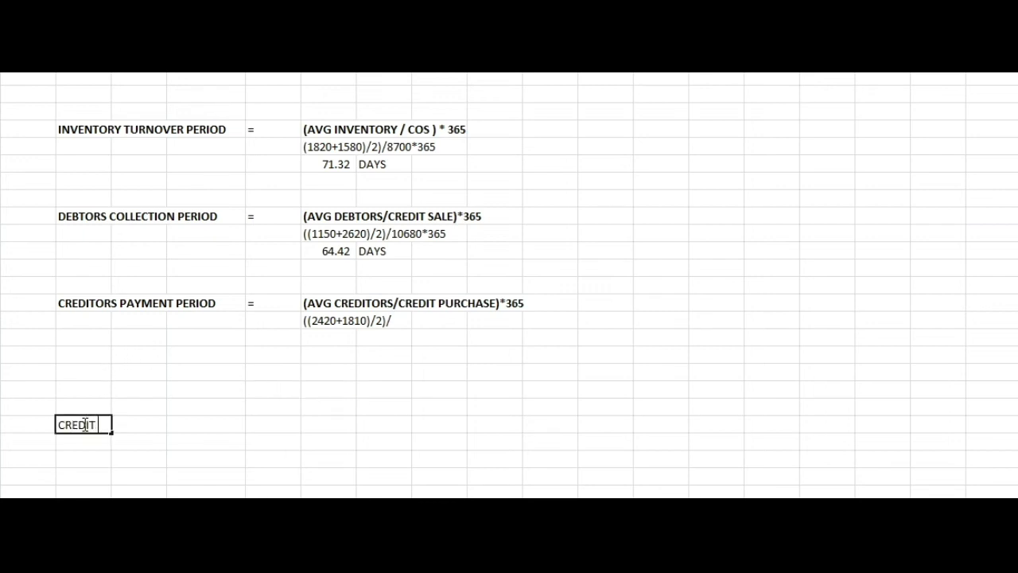
text( PURCHASE)
key(Tab)
text(=)
key(Tab)
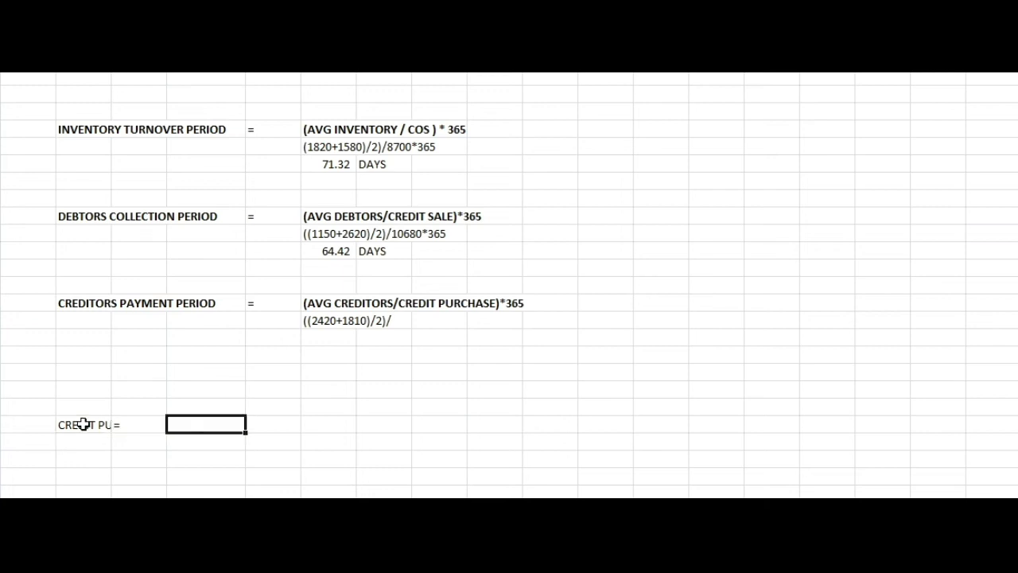
Step: Move the equals sign one cell further from the CREDIT PURCHASE label so the full label shows
key(Left)
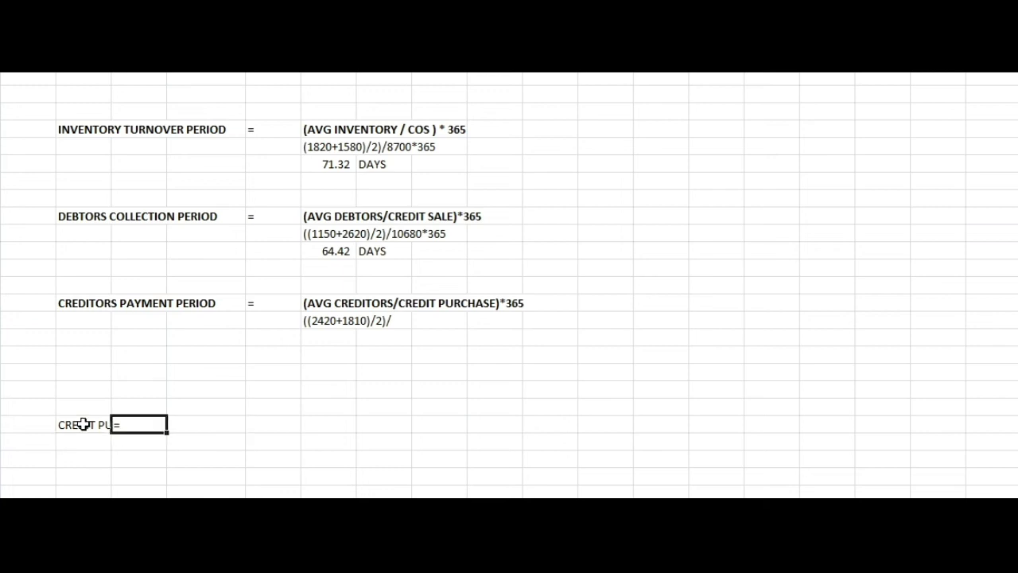
key(BackSpace)
key(Tab)
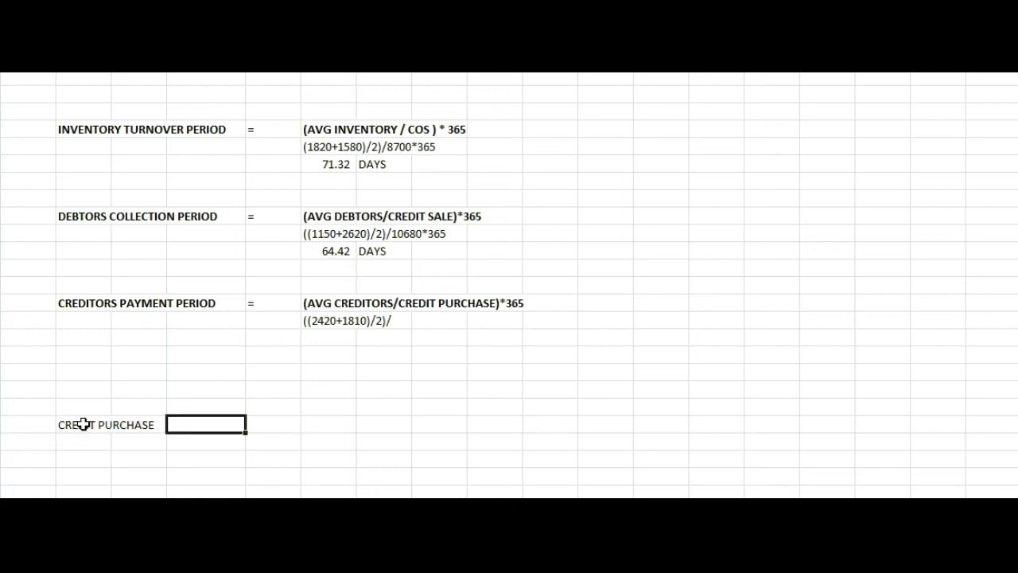
text(=)
key(Tab)
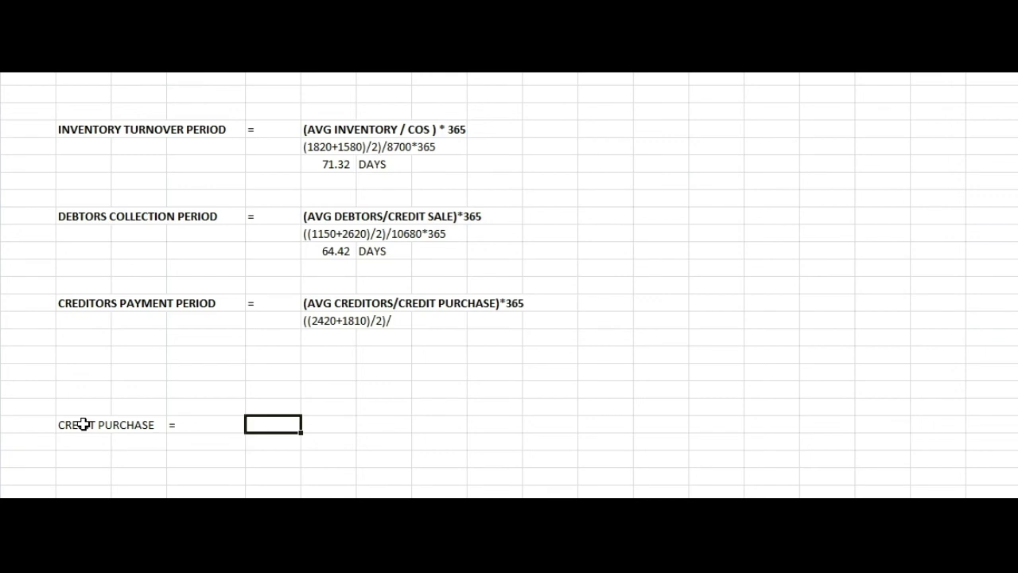
Step: Enter COS + CLOSING - OPENING beside the credit purchase equals sign and the figures 8700+1580-1820 as text below it
text(COS + CLOSING -)
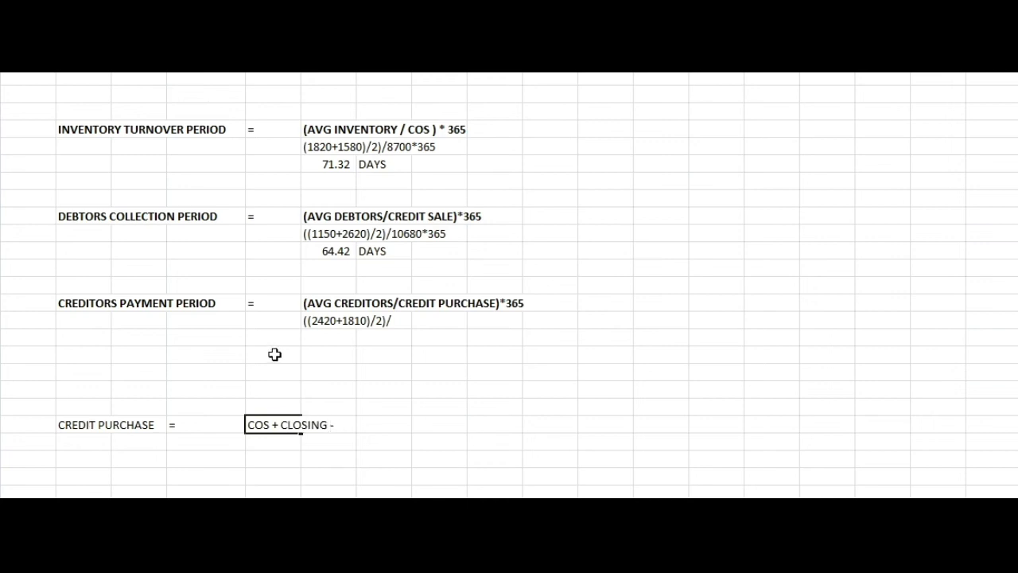
text( OPENING)
key(Return)
text(8700+1580-1820)
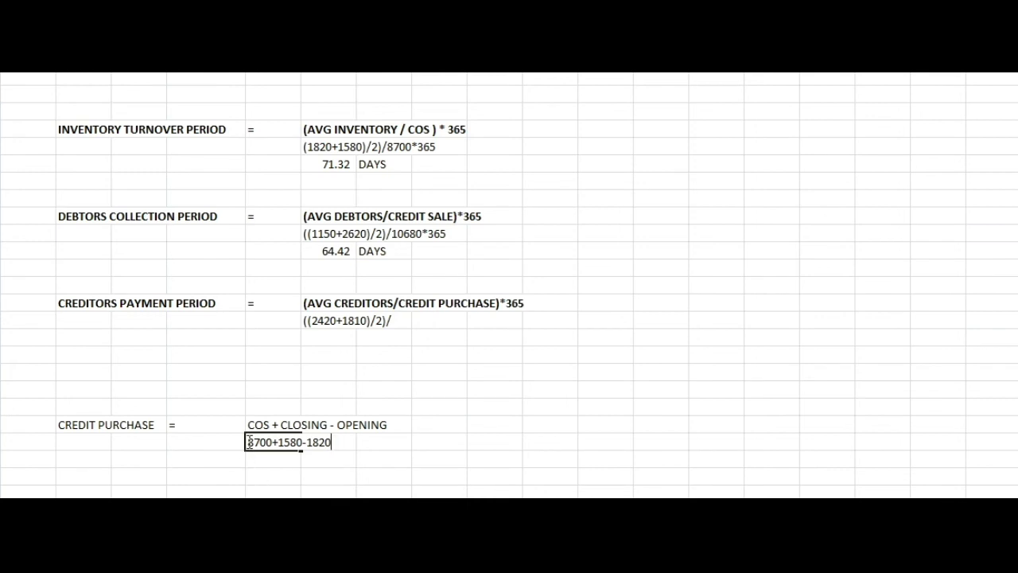
Step: Calculate the credit purchase below its working by reusing the figures as the formula =8700+1580-1820
drag(249, 442, 395, 443)
key(ctrl+c)
click(294, 463)
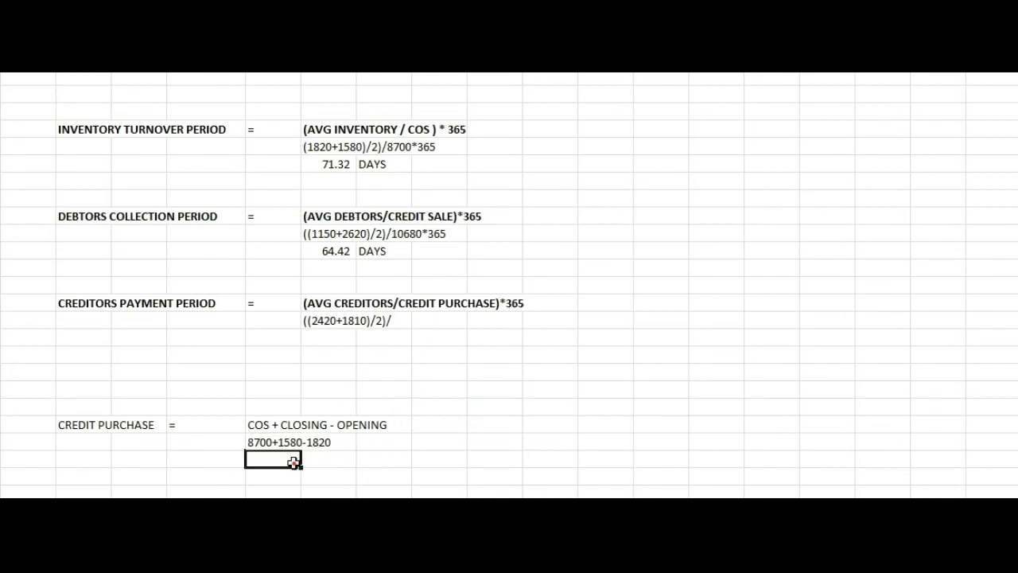
text(=)
key(ctrl+v)
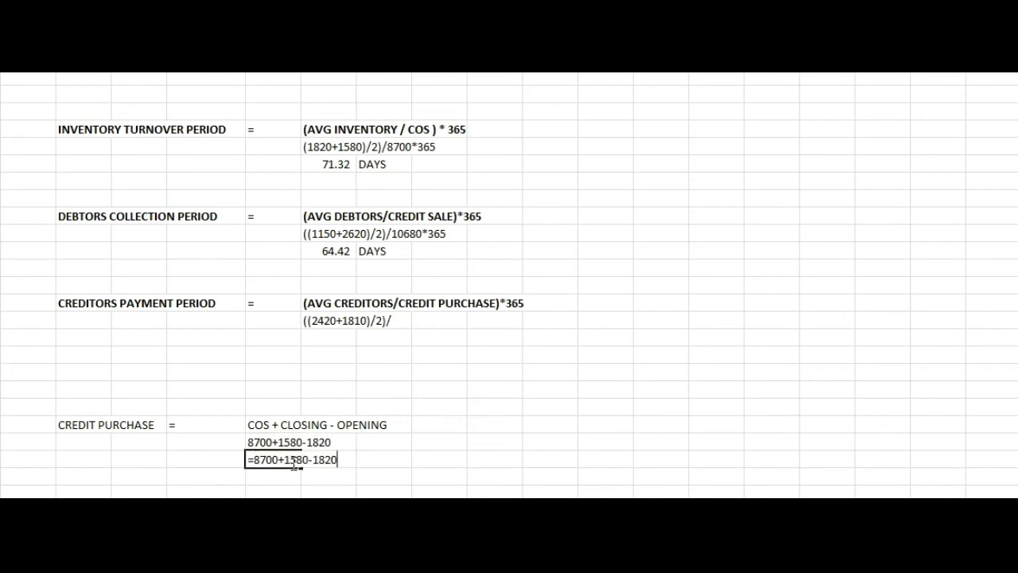
key(Return)
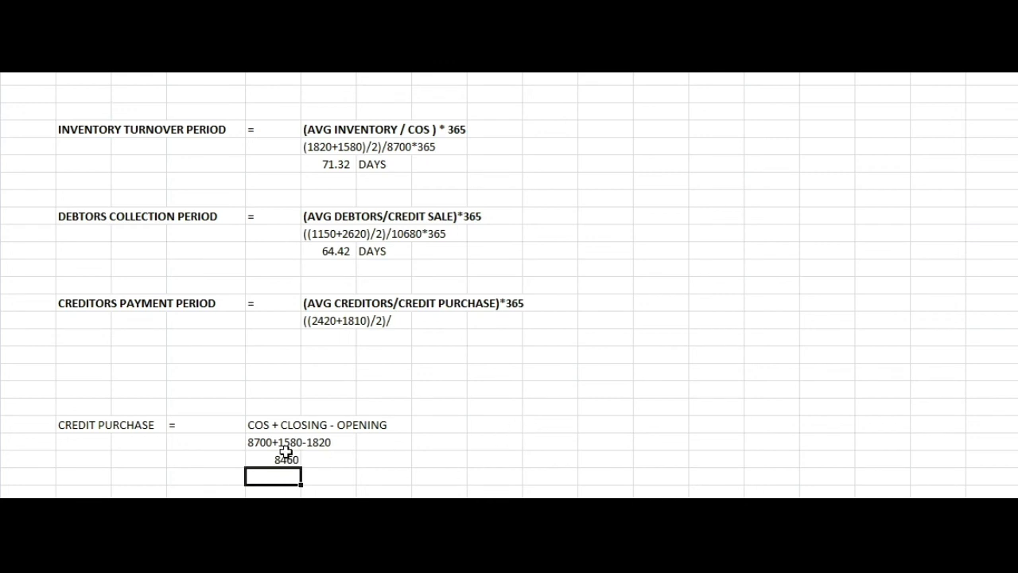
click(286, 462)
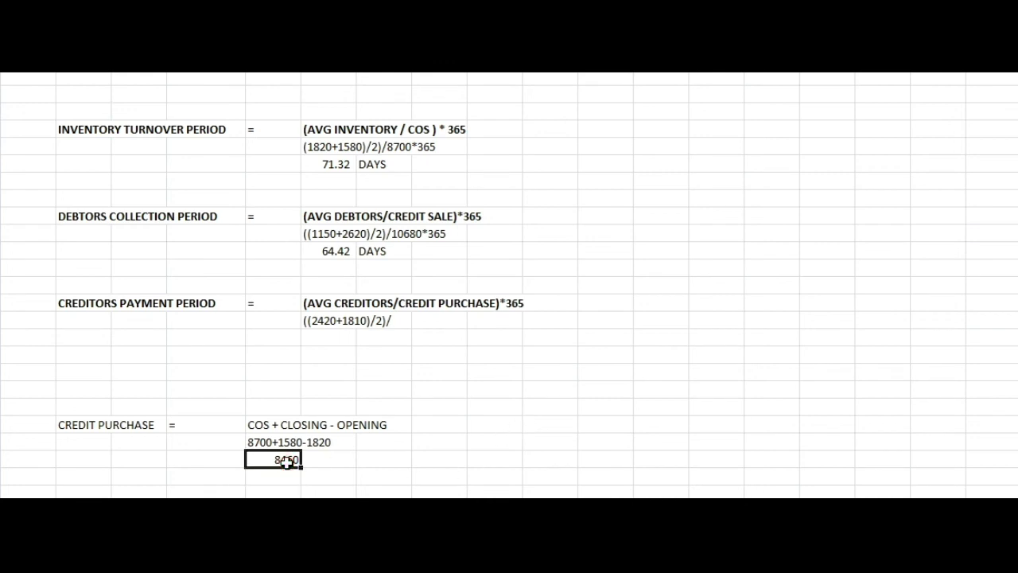
click(416, 383)
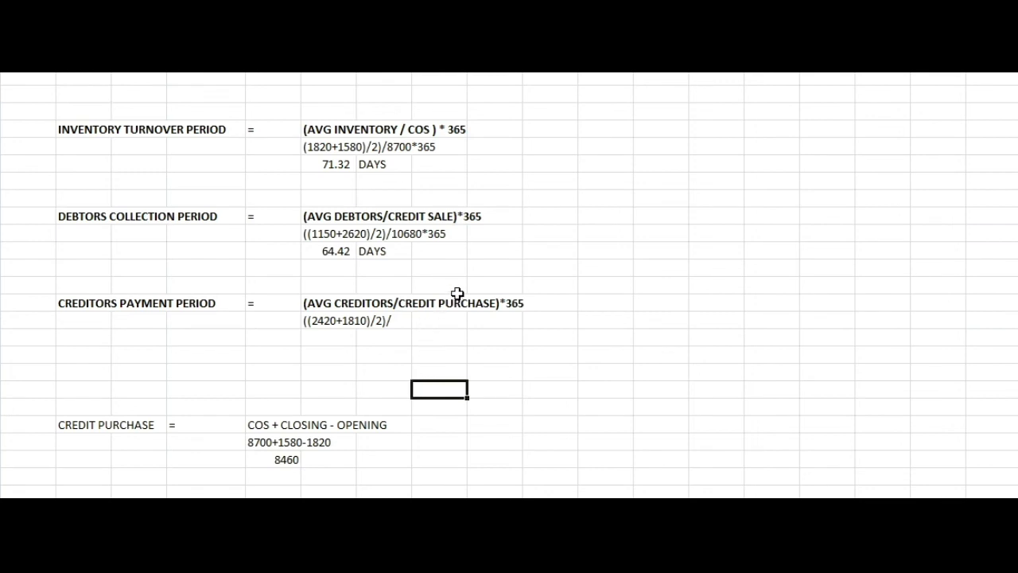
Step: Complete the creditors payment working as ((2420+1810)/2)/8460*365
double_click(396, 321)
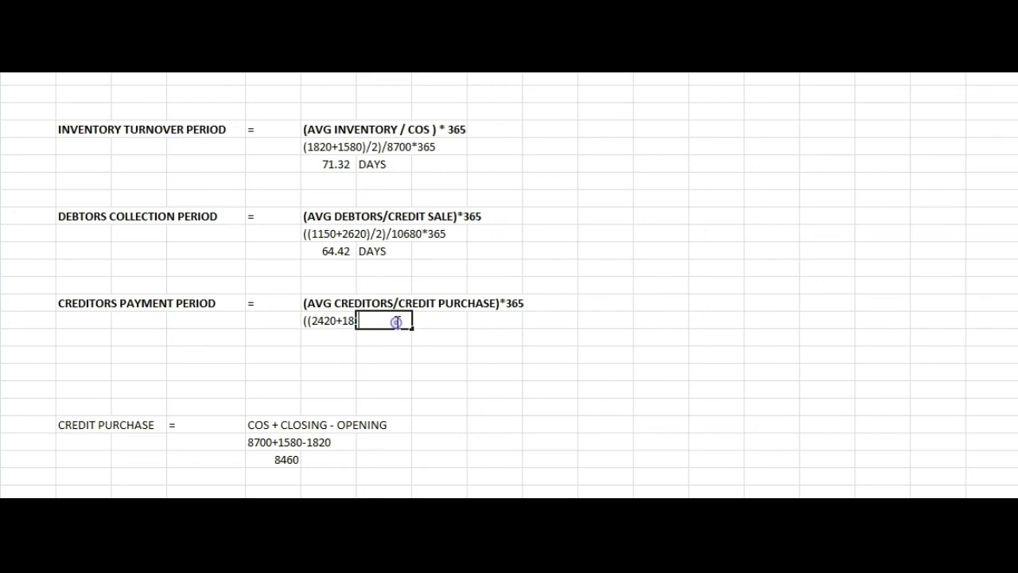
click(334, 329)
double_click(334, 322)
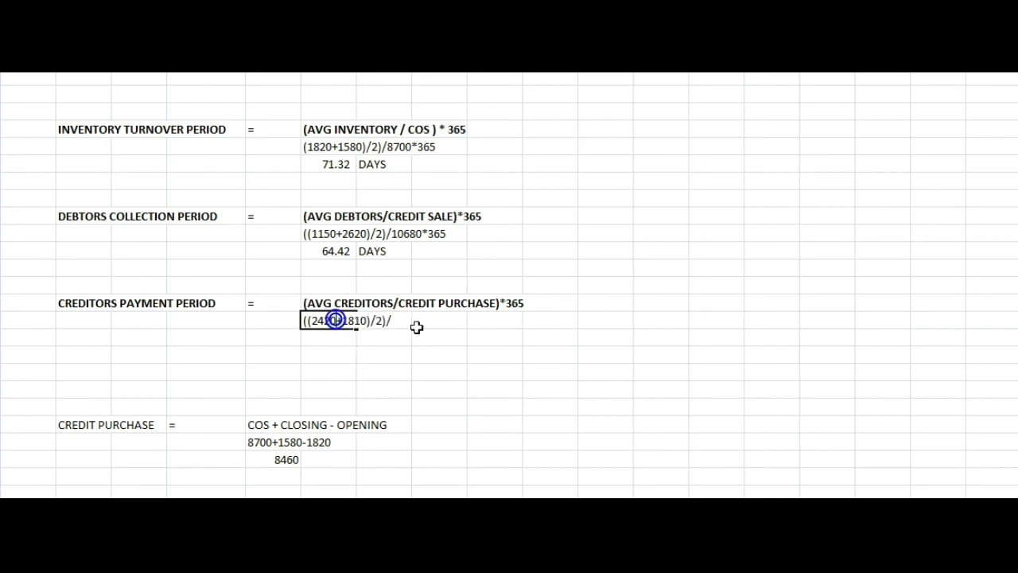
click(403, 323)
text(8)
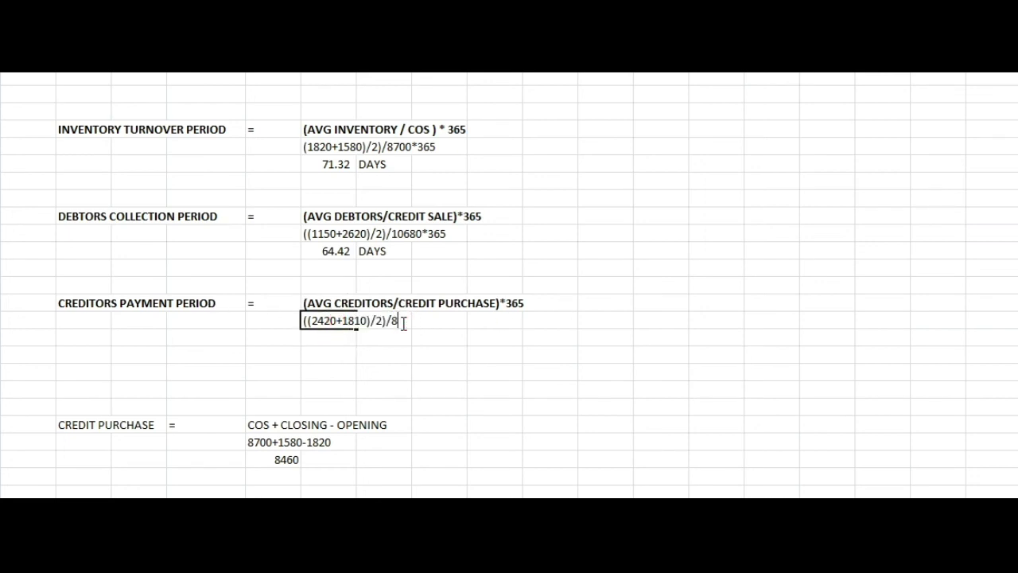
text(460*365)
Step: Calculate the creditors payment period below its working with the formula =((2420+1810)/2)/8460*365
double_click(450, 320)
key(ctrl+c)
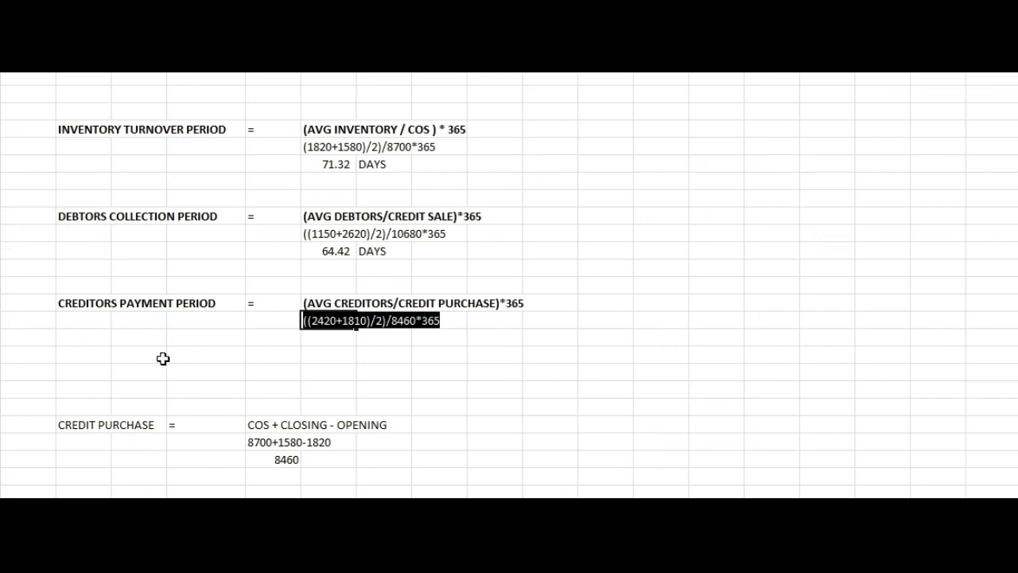
click(329, 337)
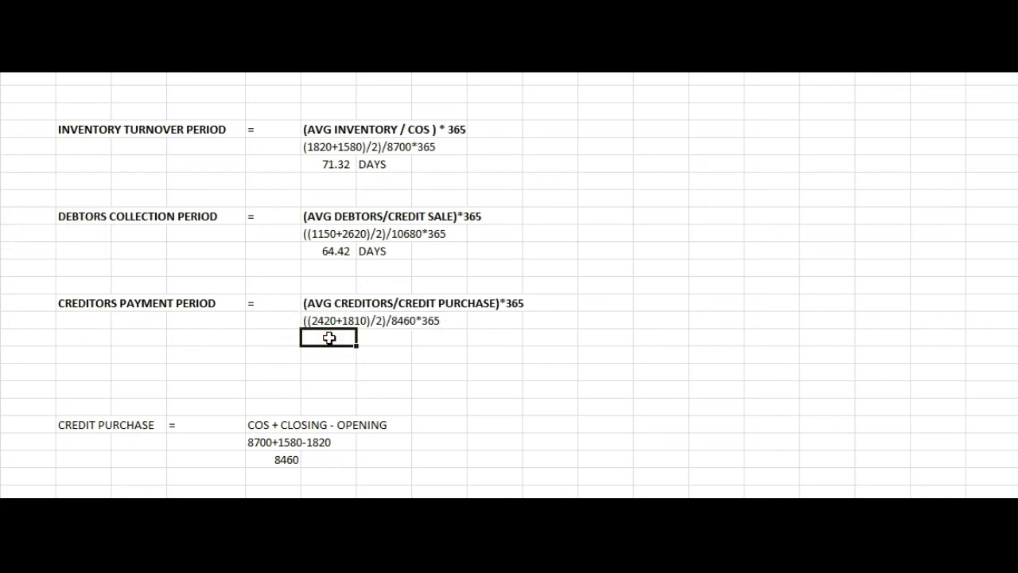
text(=)
click(329, 338)
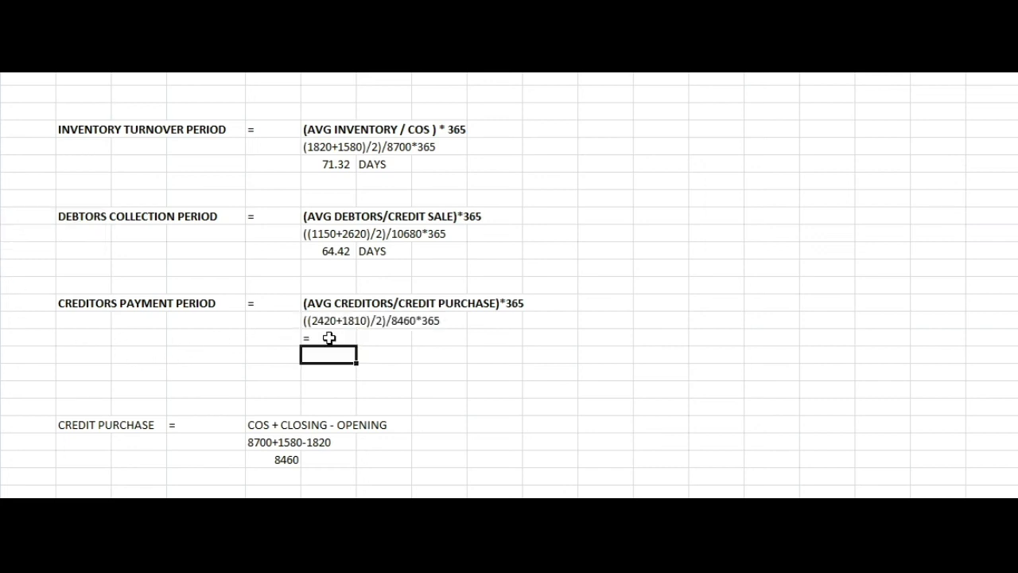
key(ctrl+v)
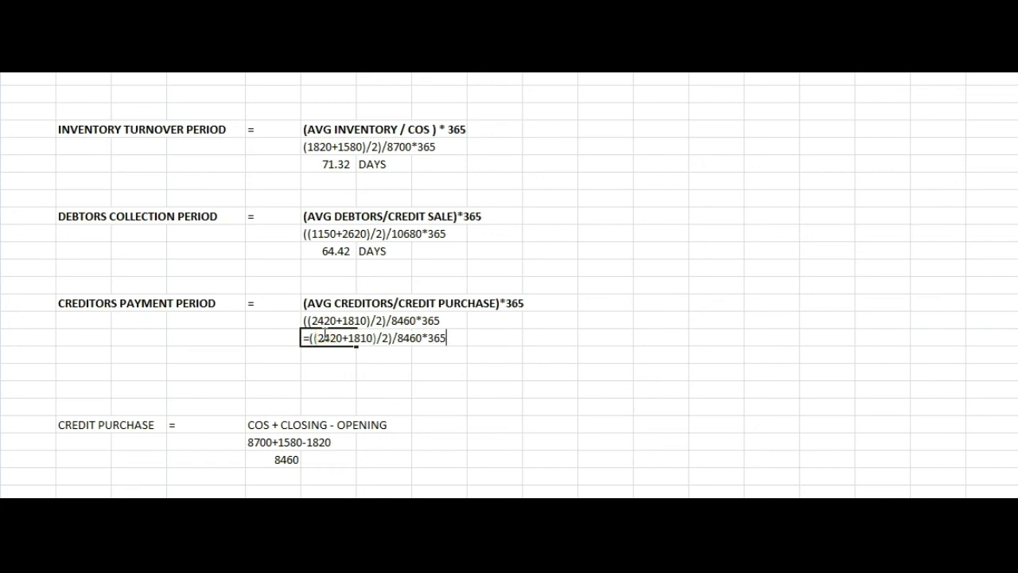
key(Return)
click(325, 337)
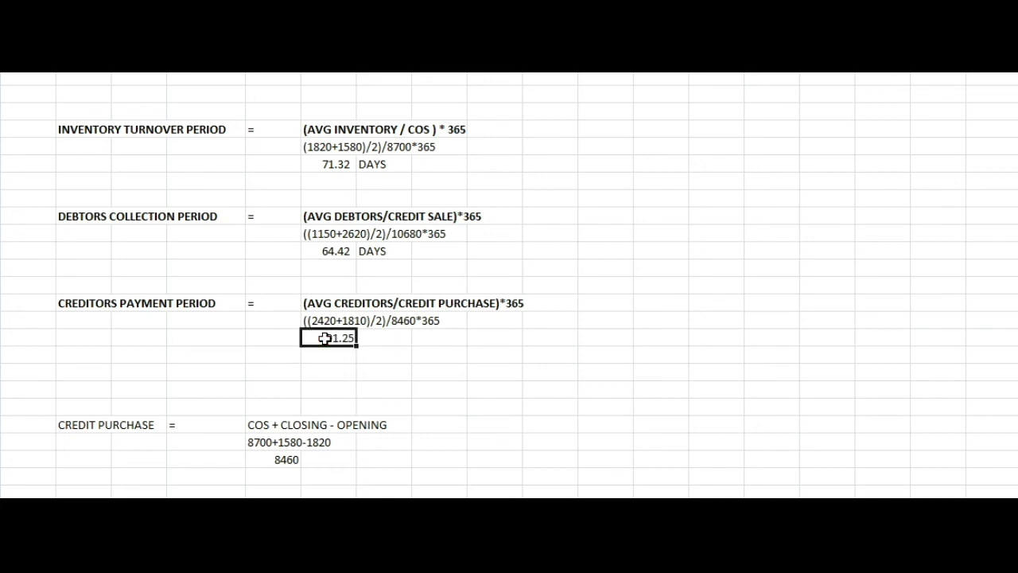
Step: Label the creditors payment result DAYS in the adjacent cell
click(403, 333)
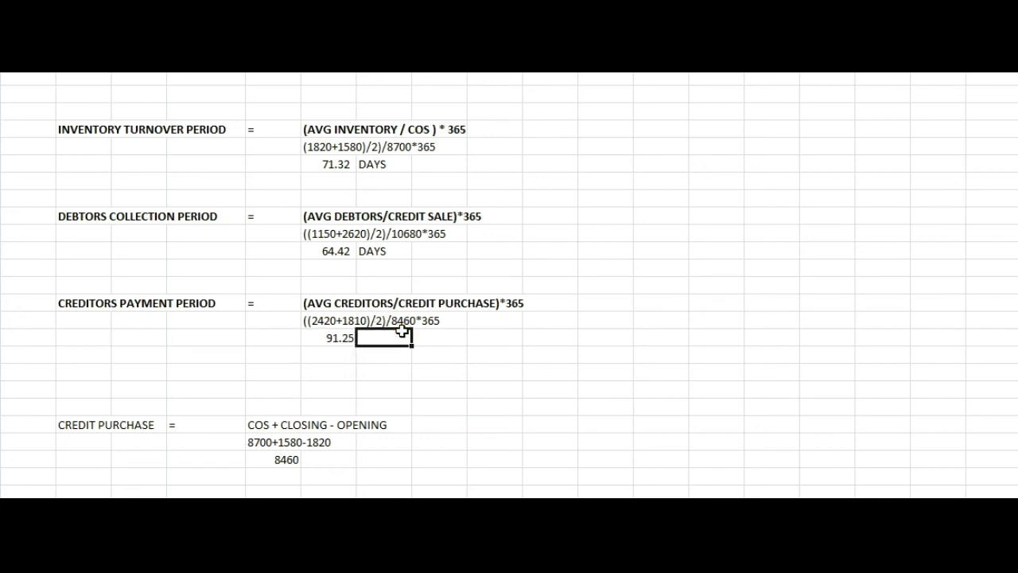
text(DYS)
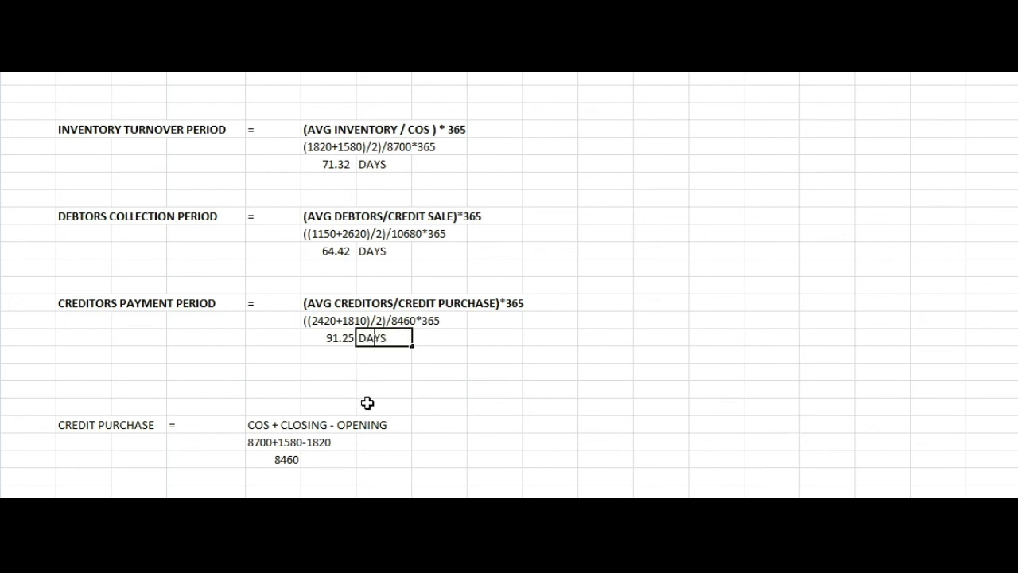
click(366, 406)
Step: Clear the whole CREDIT PURCHASE working, including its label, formula text, figures and result
drag(93, 424, 390, 470)
key(Delete)
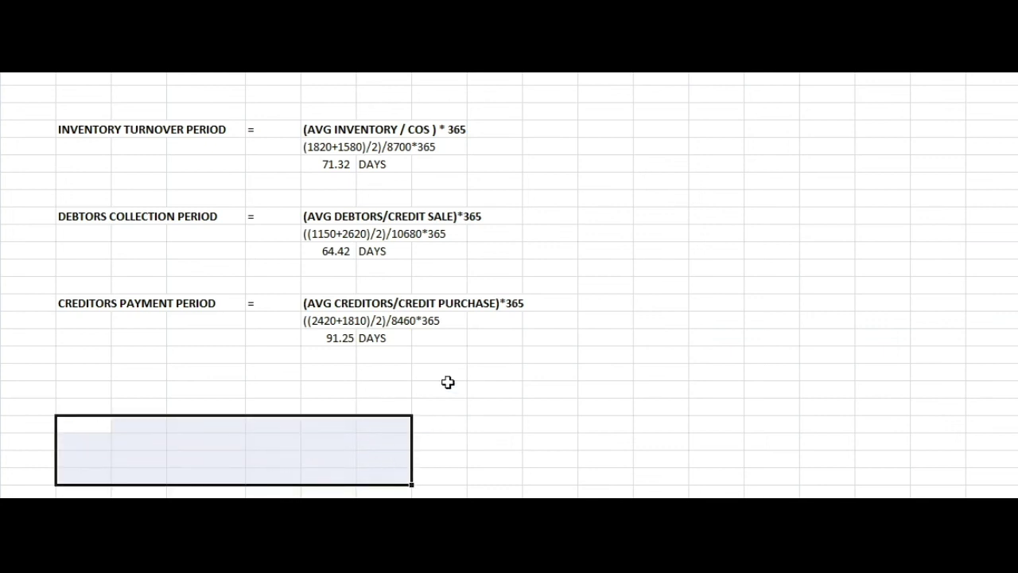
click(448, 383)
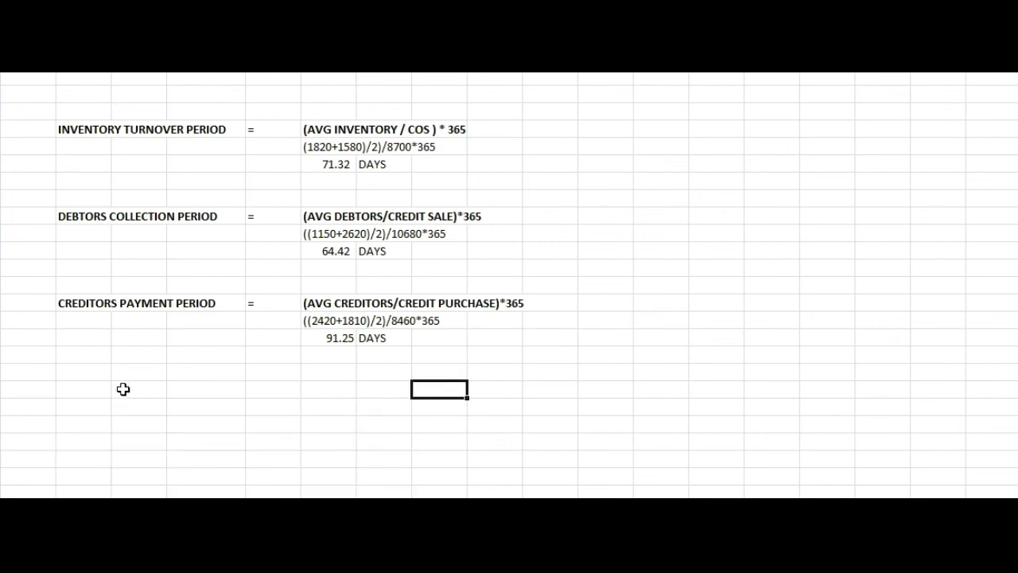
Step: Copy the LENGTH OF OPERATING CYCLE label, equals sign and formula text to the row two below the creditors payment period section
click(75, 395)
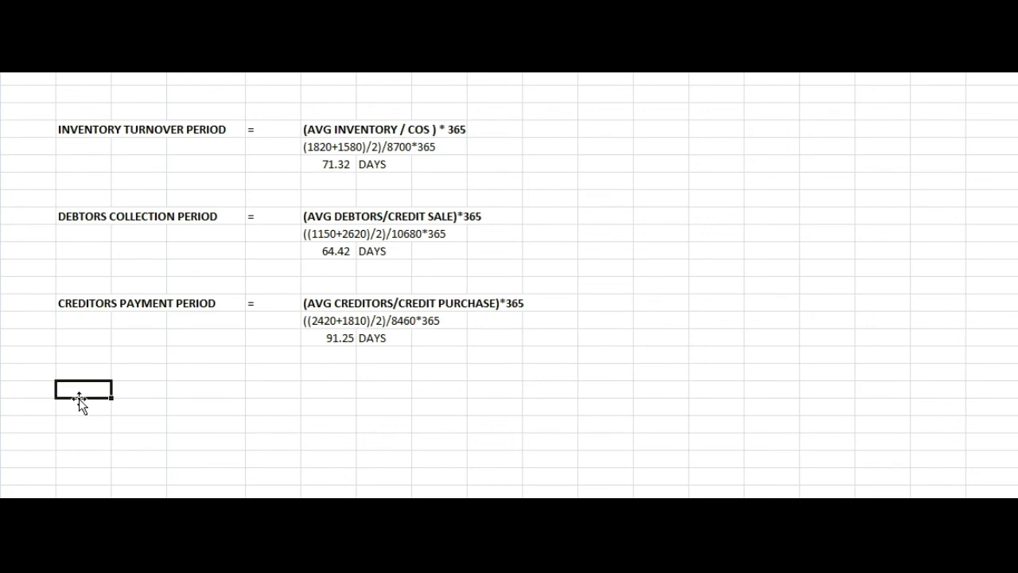
scroll(79, 401, up, 2)
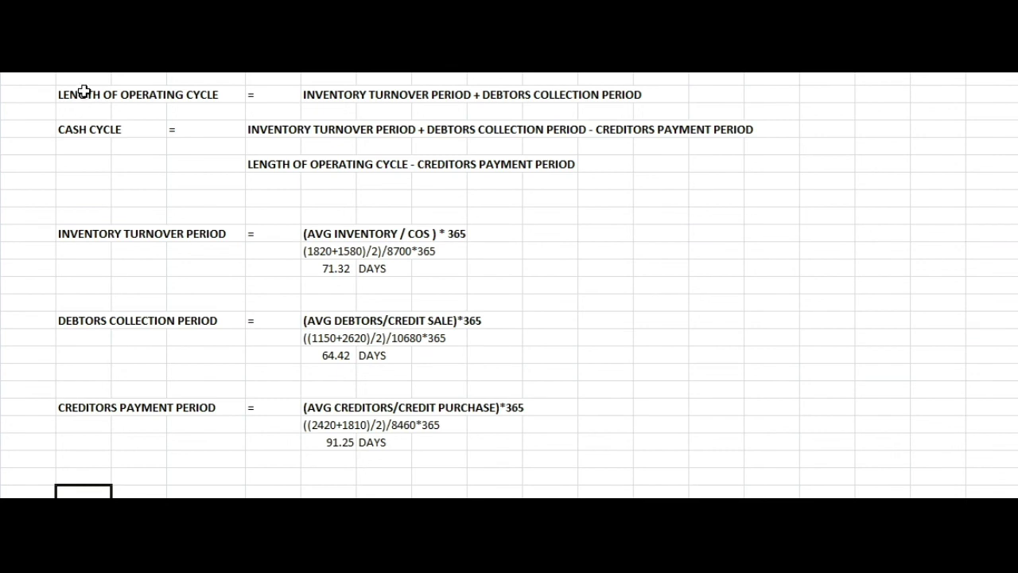
drag(82, 93, 485, 92)
key(ctrl+c)
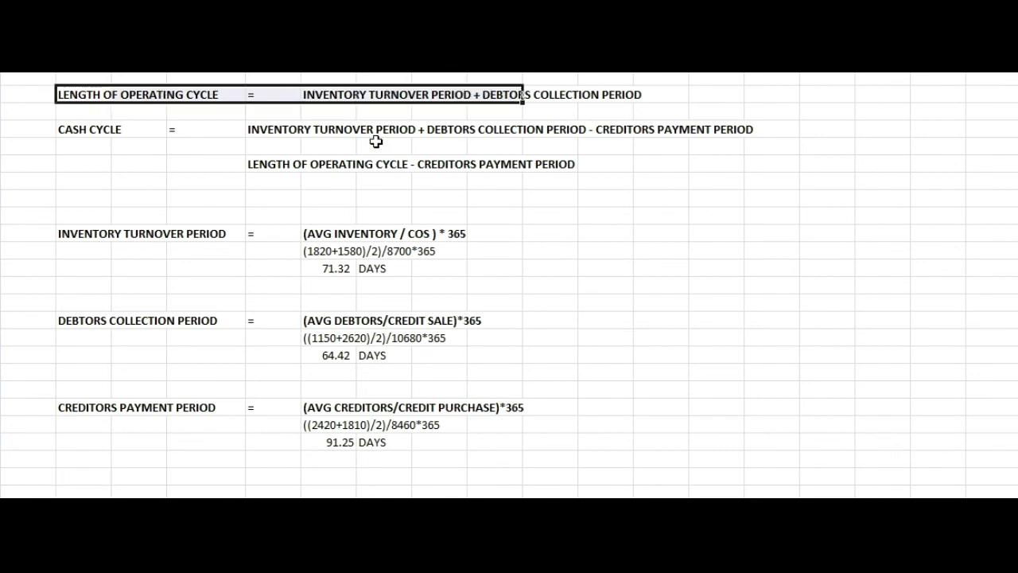
scroll(122, 295, down, 3)
click(88, 342)
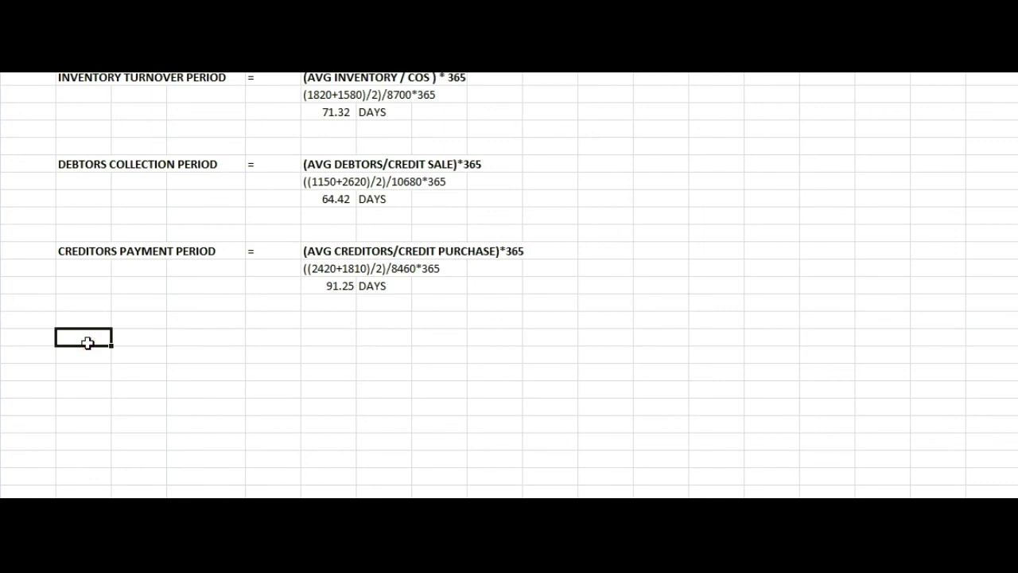
key(ctrl+v)
click(91, 385)
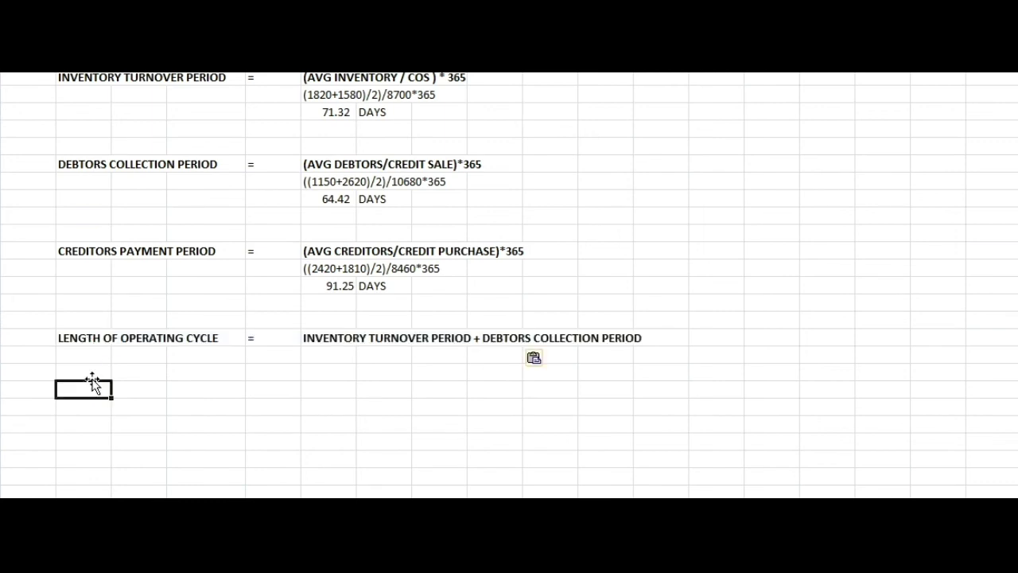
Step: Write the operating cycle working as 71.32 DAYS + 64.42 AYS beneath its copied formula text
click(327, 359)
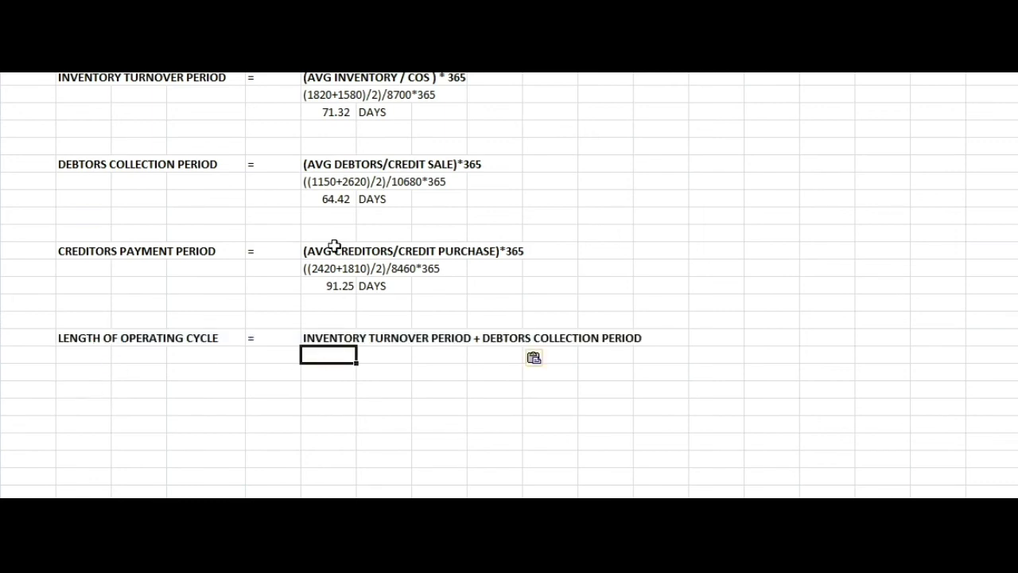
scroll(333, 115, up, 1)
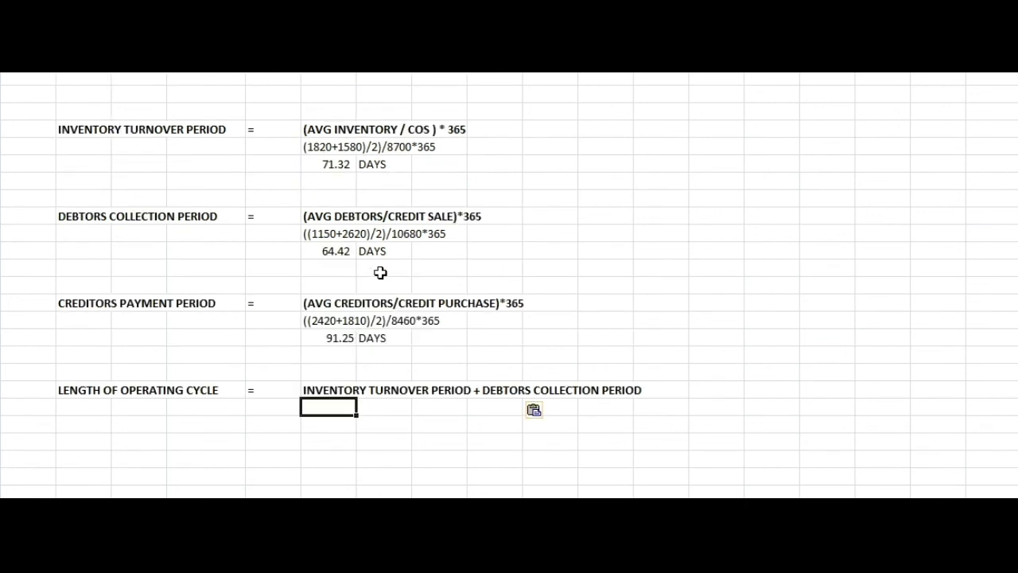
text(71.32)
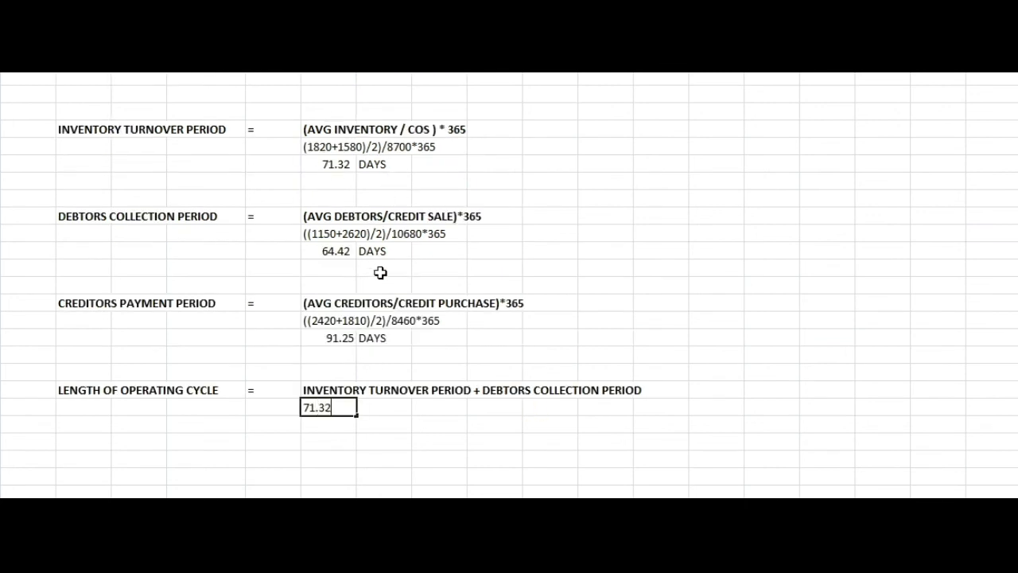
text( DAYS + )
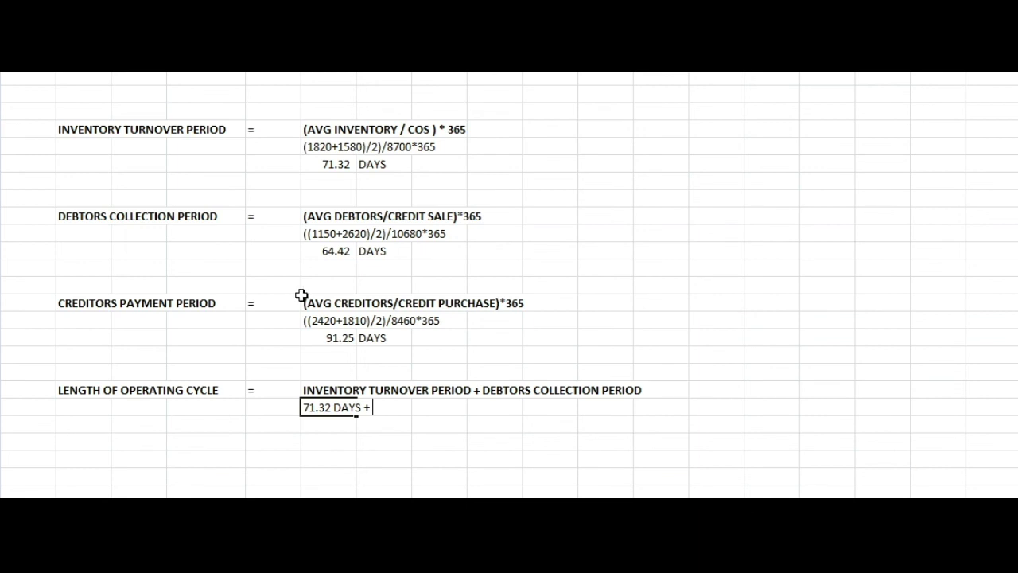
text(64.42 AYS)
key(Return)
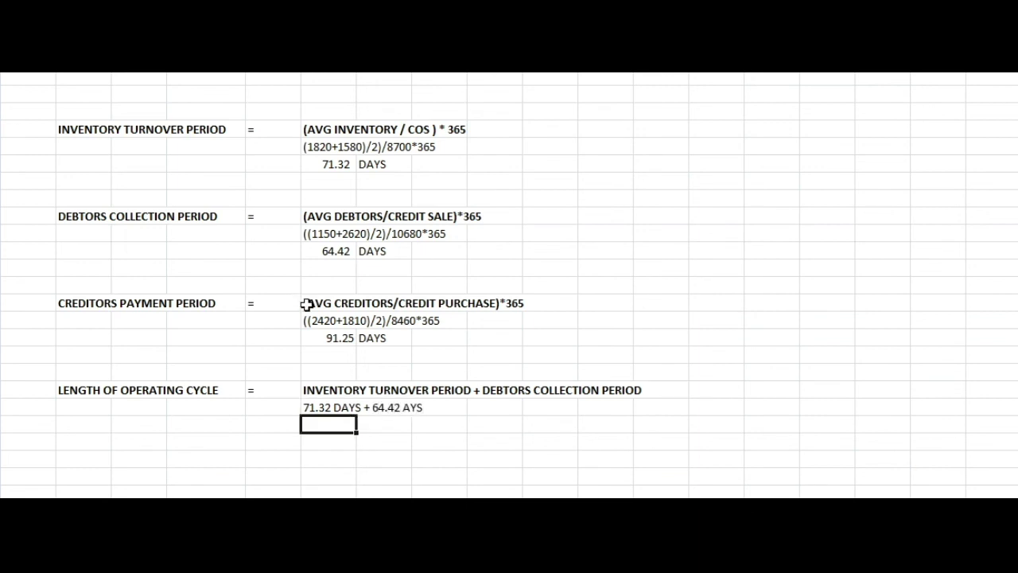
Step: Calculate the operating cycle length below its working with the formula =71.32+64.42 and label the result DAYS
text(=71.3)
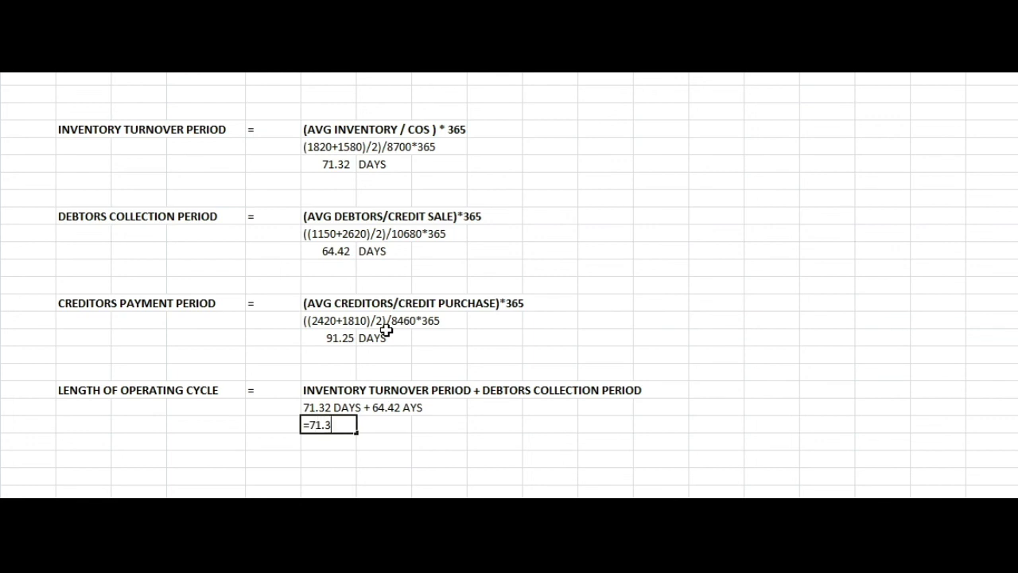
text(2+64.42)
key(Return)
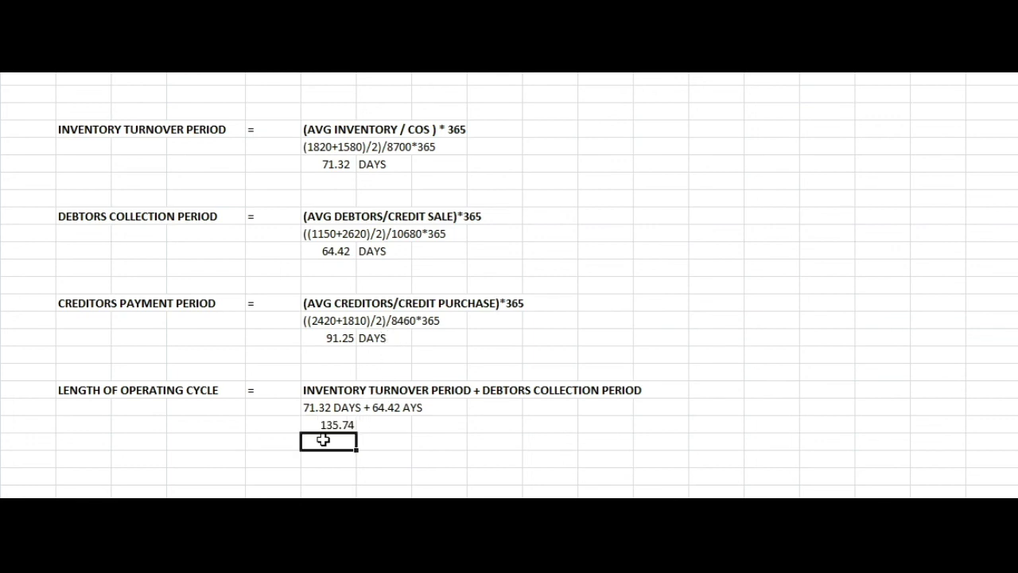
click(385, 425)
text(DAY)
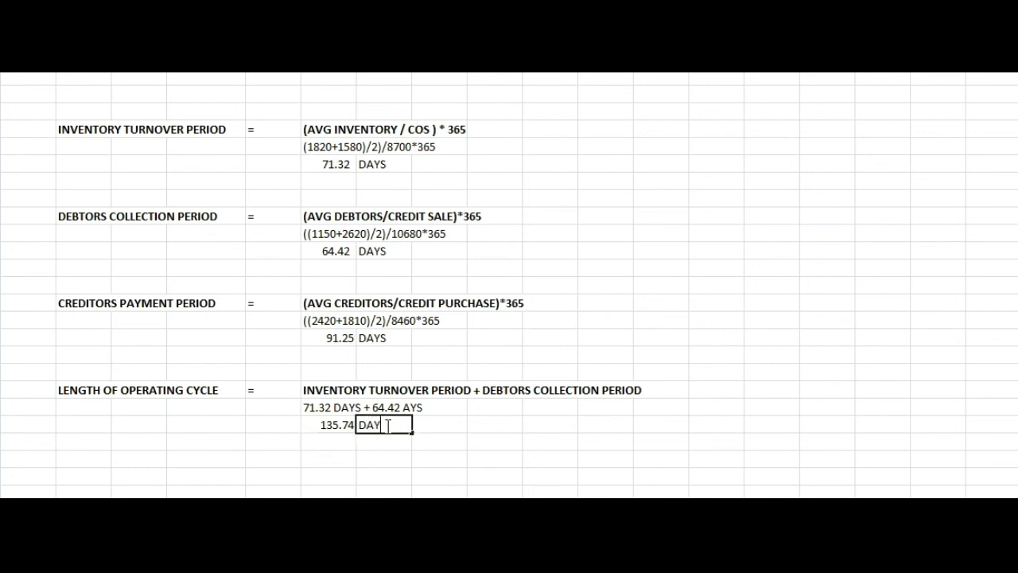
text(S)
click(373, 475)
Step: Copy the CASH CYCLE label from the formula list to below the operating cycle result
scroll(251, 262, up, 2)
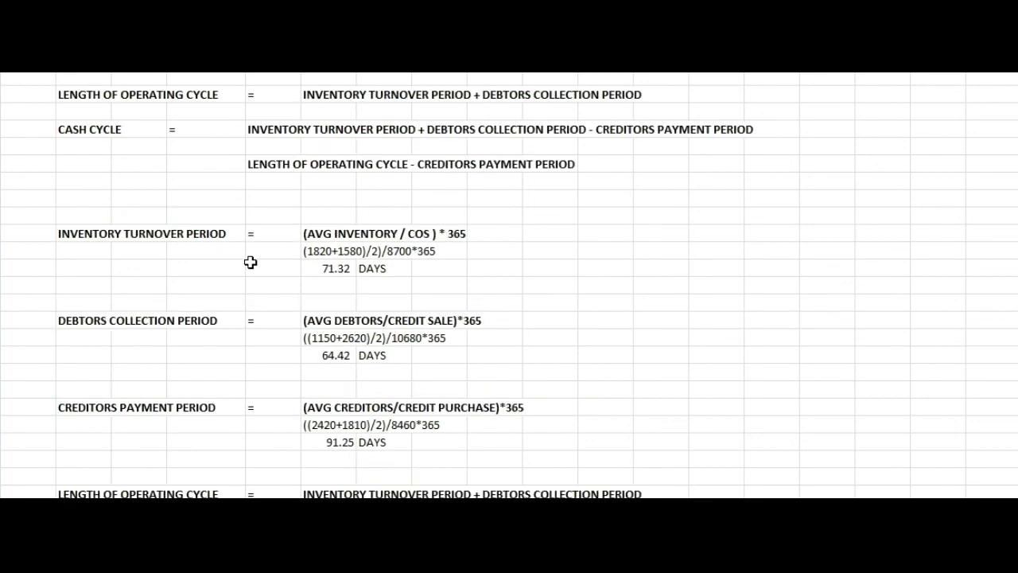
click(90, 132)
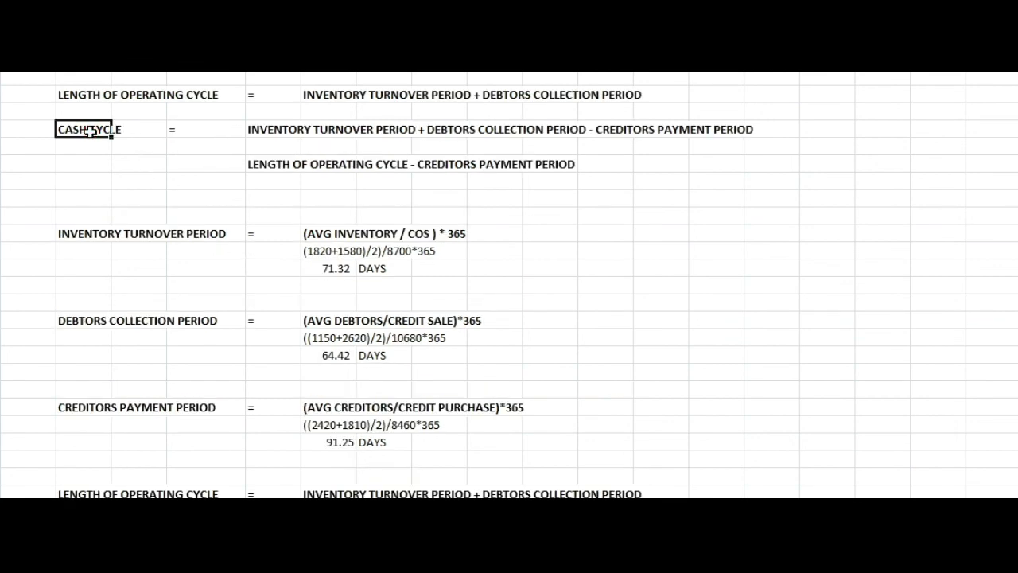
scroll(75, 287, down, 4)
click(74, 374)
key(ctrl+v)
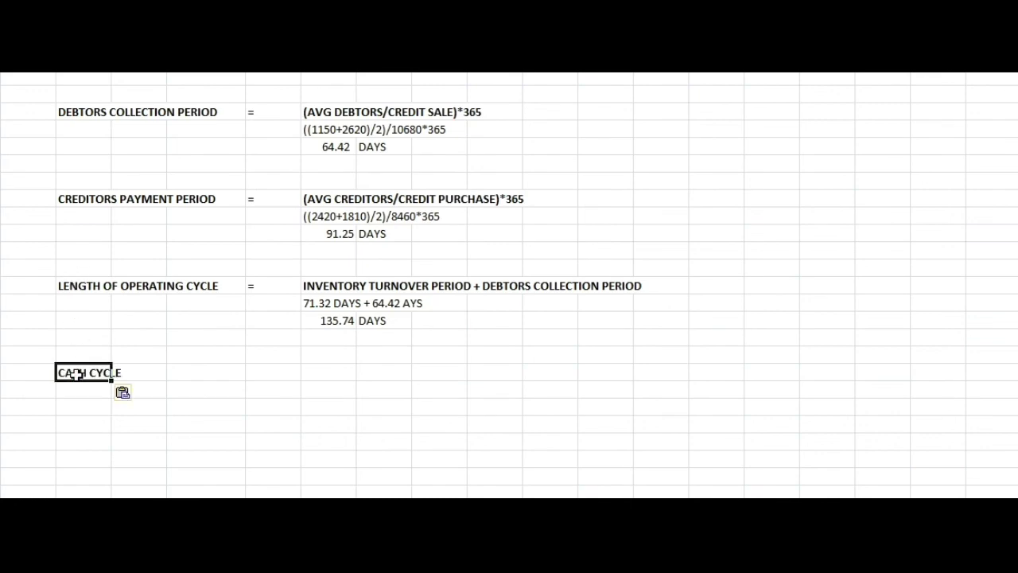
scroll(123, 391, up, 4)
click(283, 164)
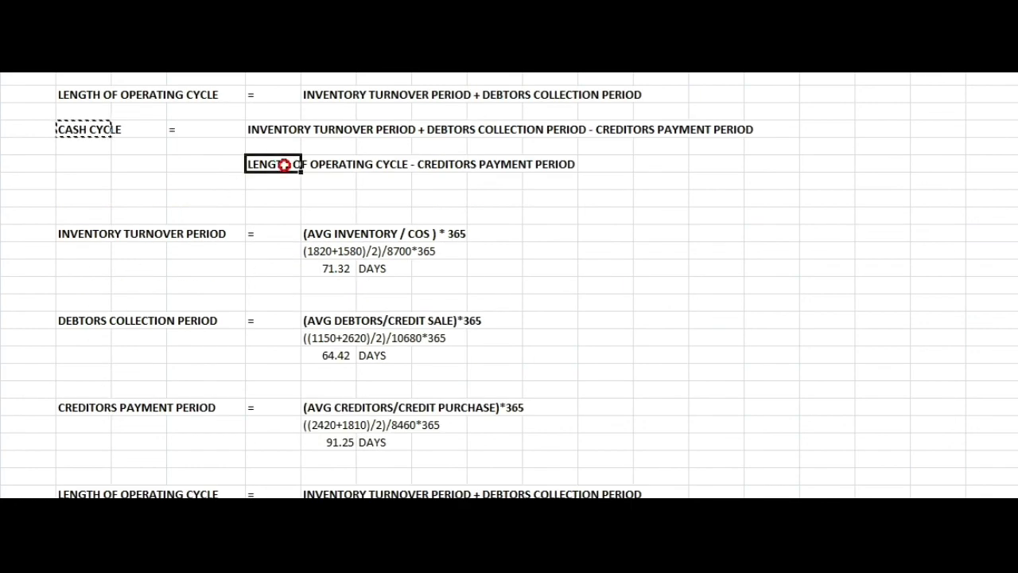
key(ctrl+c)
scroll(239, 265, down, 8)
scroll(234, 241, up, 2)
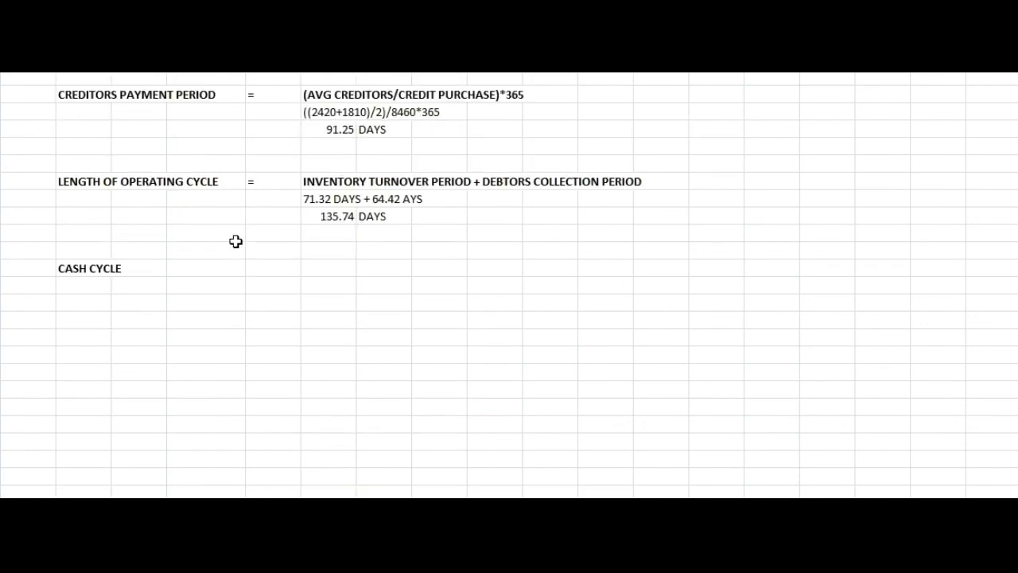
Step: Enter an equals sign in the copied CASH CYCLE row, aligned with the equals signs of the sections above
click(170, 265)
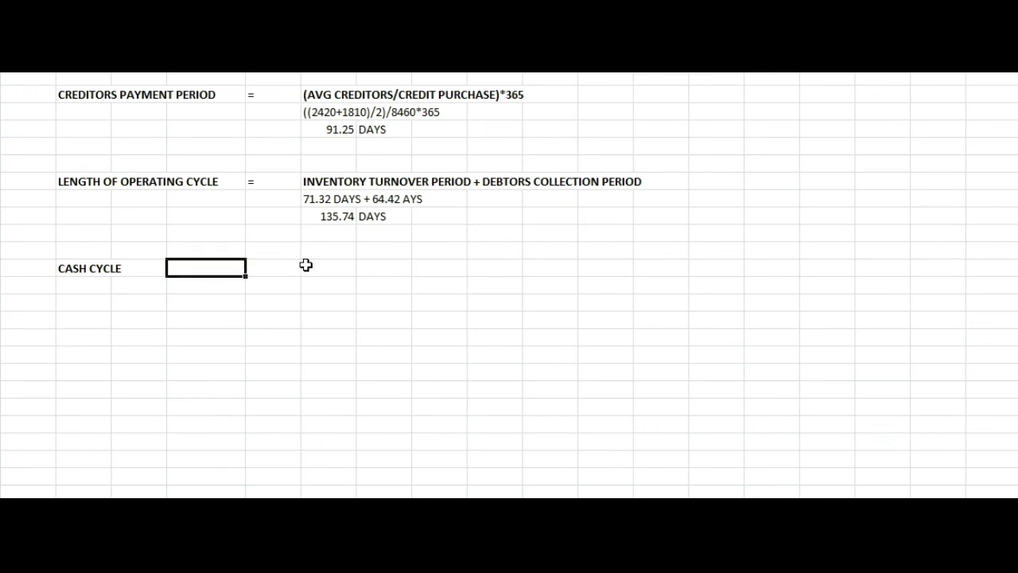
click(276, 266)
text(=)
key(Tab)
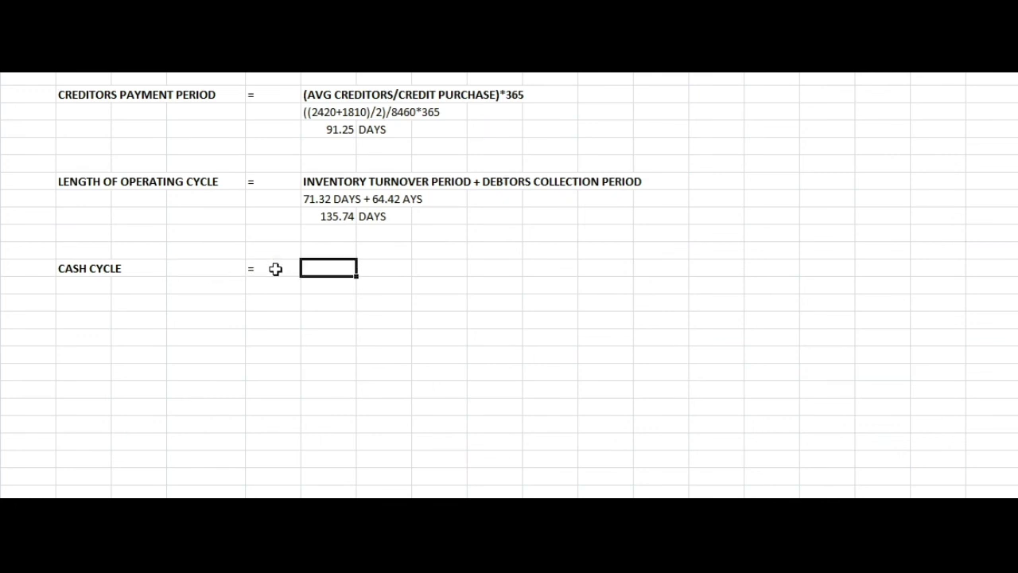
Step: Copy the formula text LENGTH OF OPERATING CYCLE - CREDITORS PAYMENT PERIOD to the cell after the new CASH CYCLE equals sign
scroll(327, 183, up, 6)
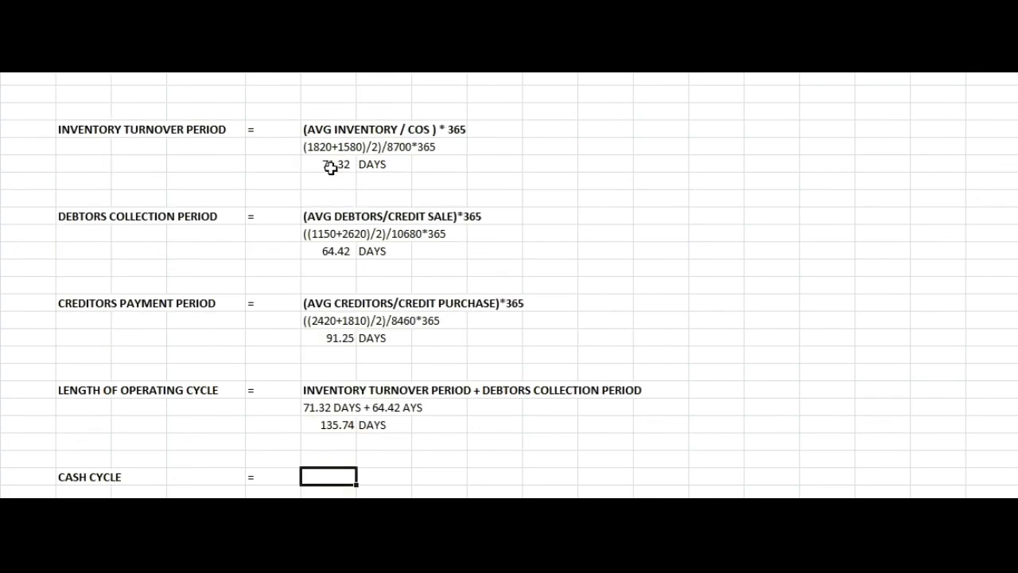
click(281, 164)
key(ctrl+c)
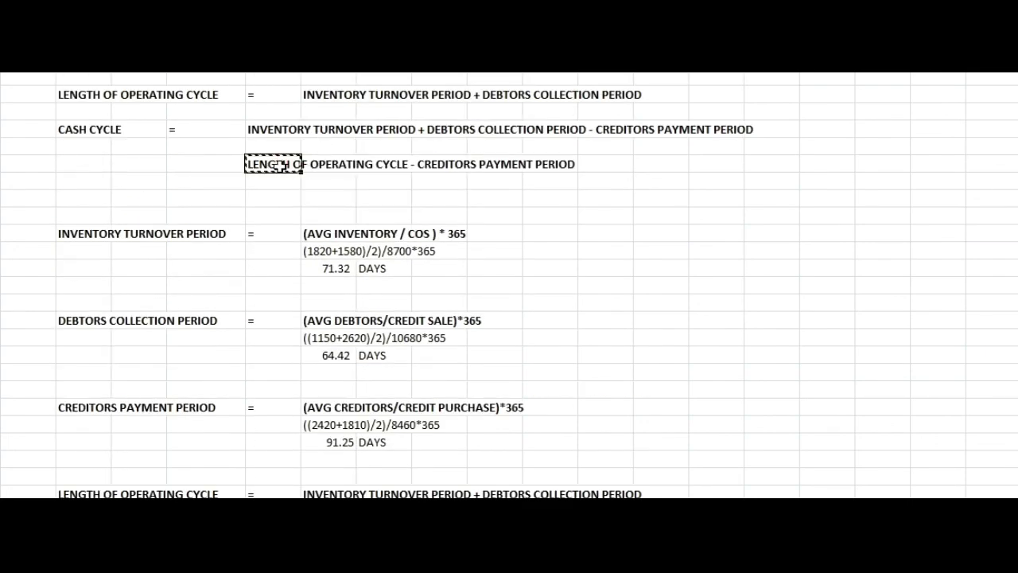
scroll(276, 221, down, 8)
click(323, 164)
key(ctrl+v)
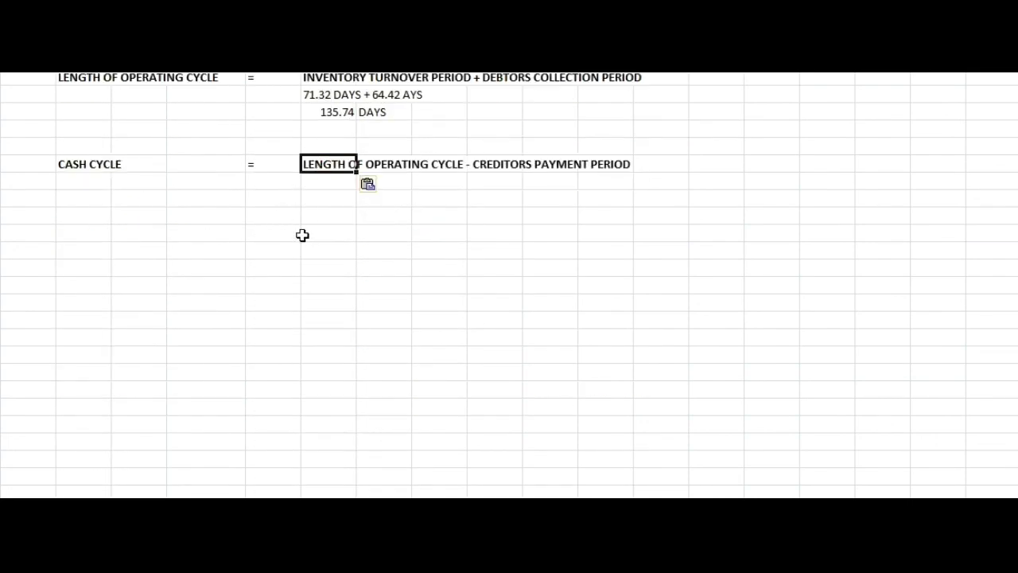
Step: Write the cash cycle working as 135.74 AYS - 91.25 DAYS beneath its copied formula text
click(302, 235)
scroll(312, 201, up, 4)
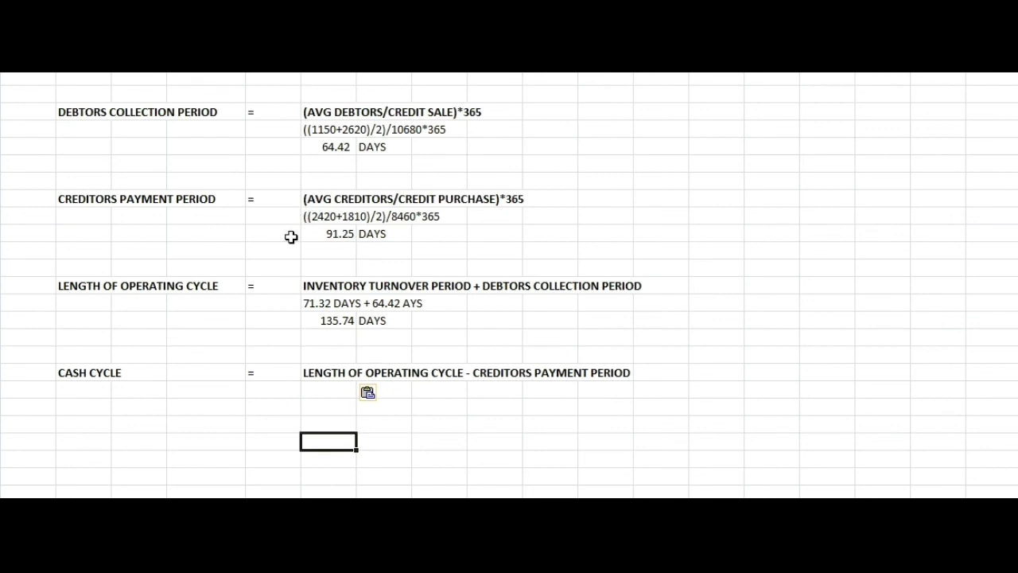
click(324, 394)
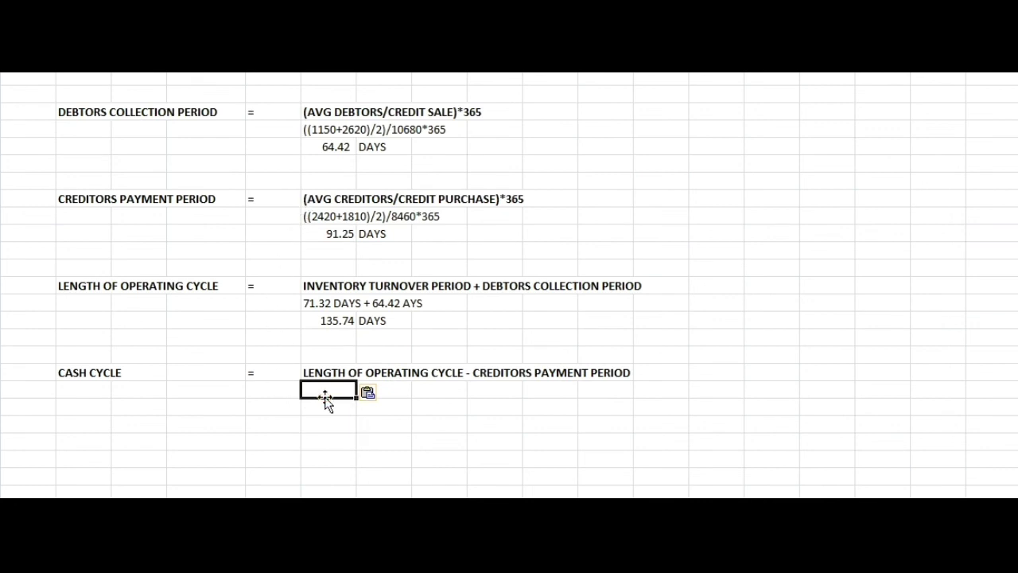
text(=)
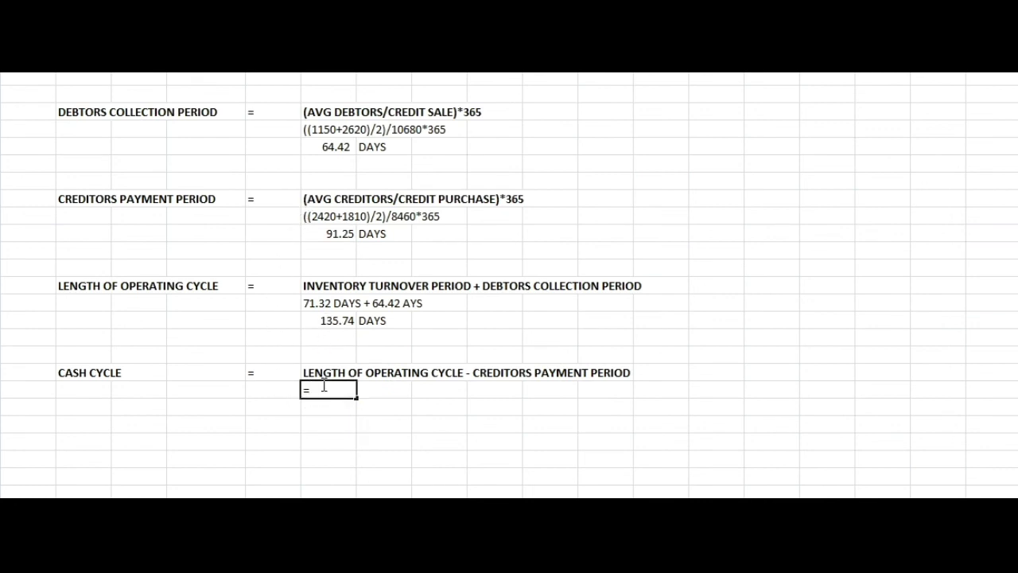
text(135.74 AYS - )
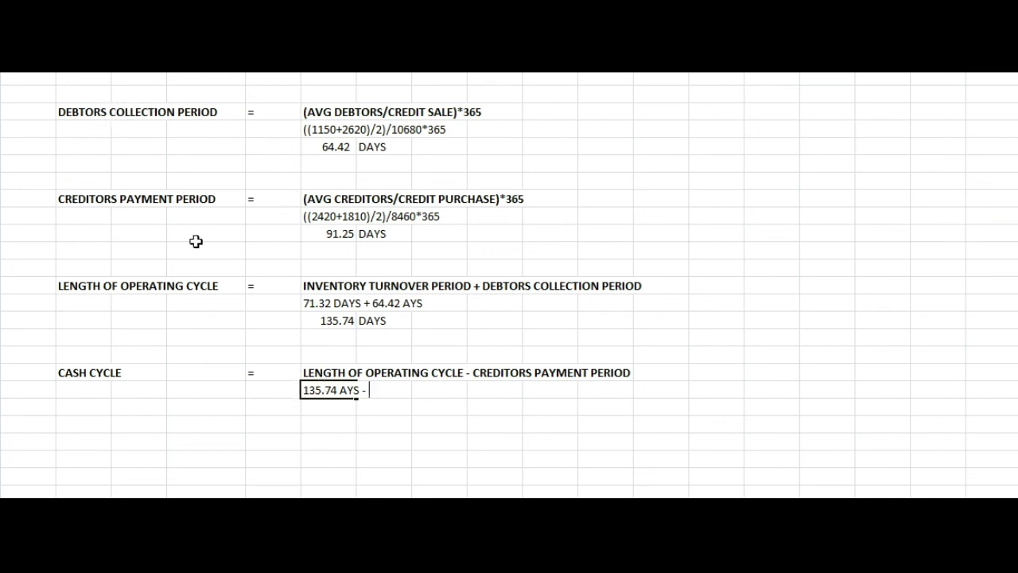
text(91.25 DAYS)
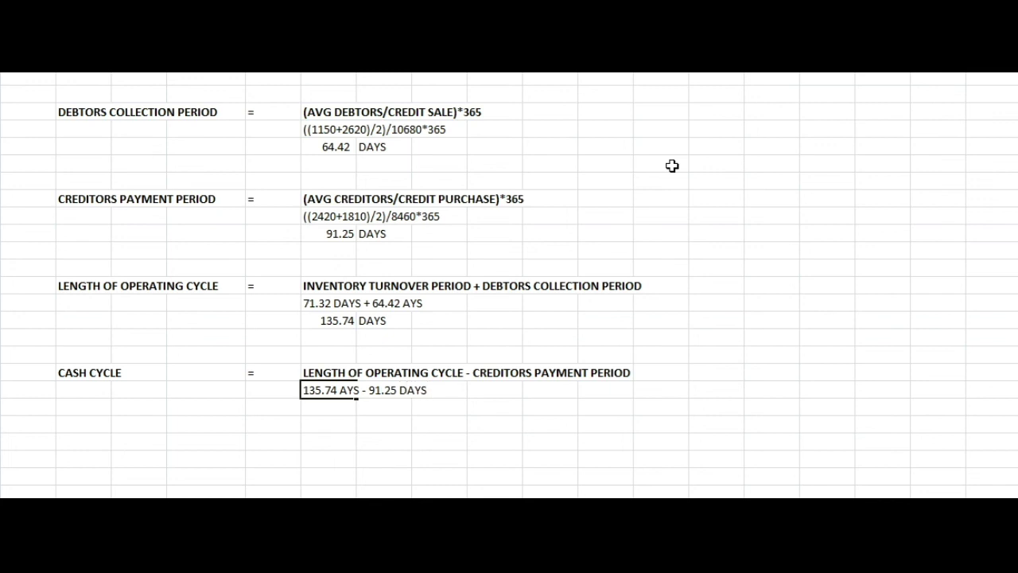
key(Return)
Step: Calculate the cash cycle below its working with the formula =135.74-91.25 and label the result DAYS
text(=)
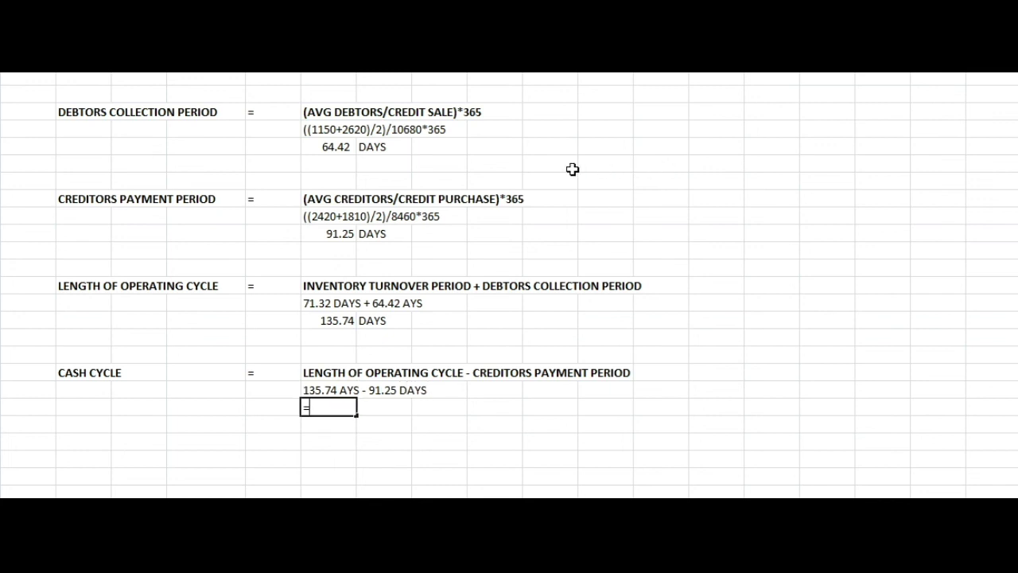
text(135.24)
key(BackSpace)
key(BackSpace)
text(74-91.25)
key(Return)
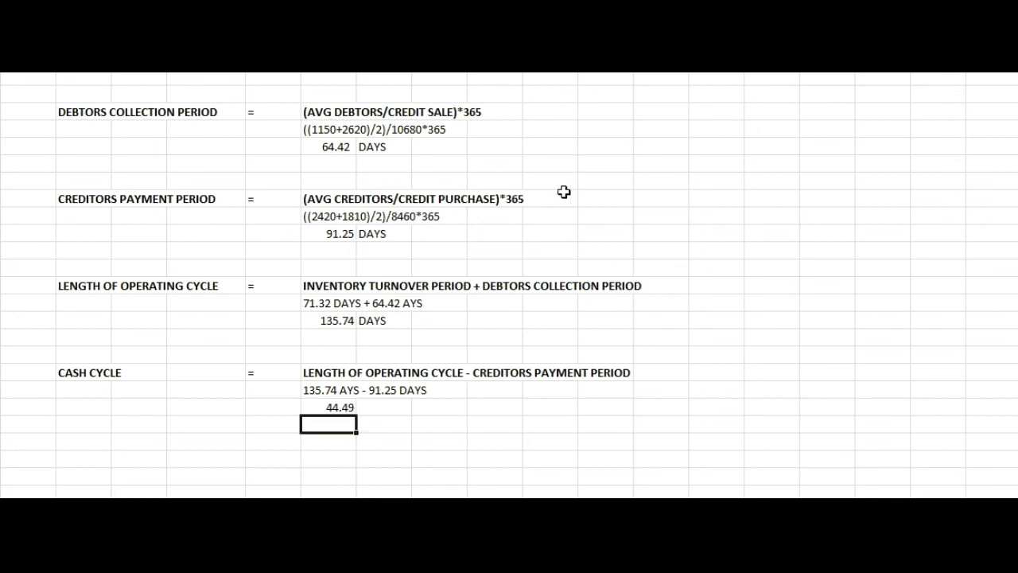
click(398, 409)
text(DA)
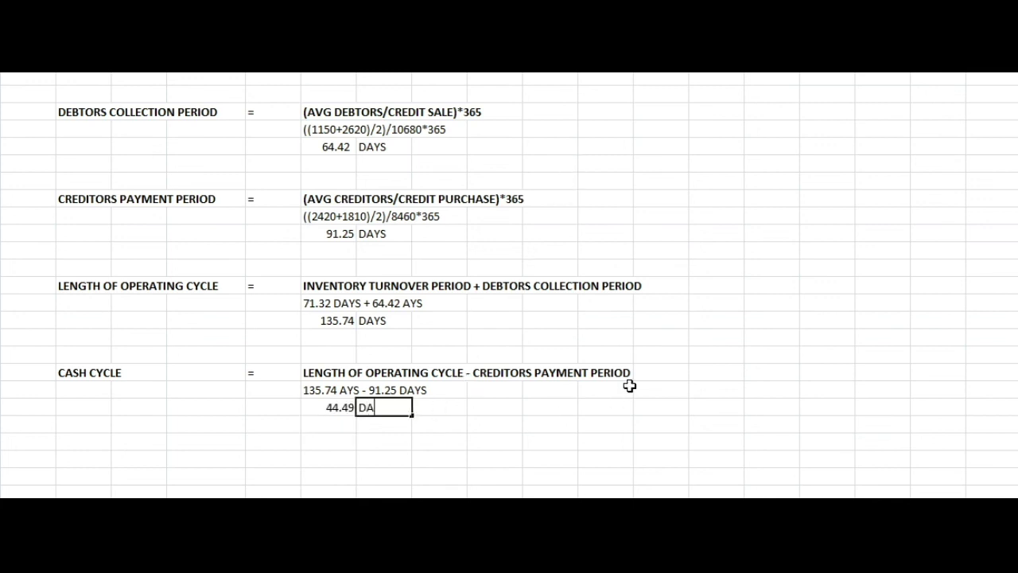
text(YS)
click(425, 435)
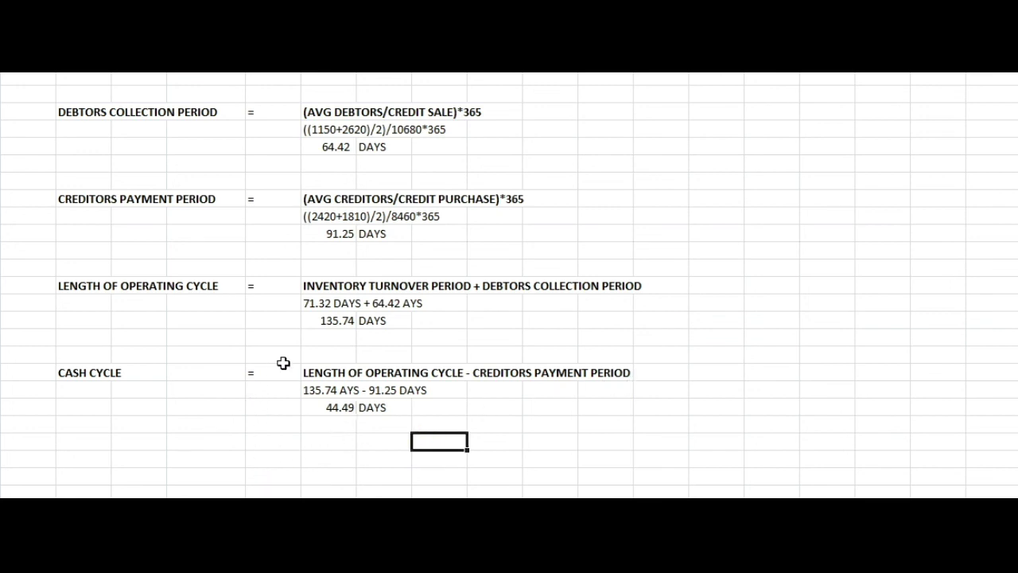
scroll(283, 363, up, 2)
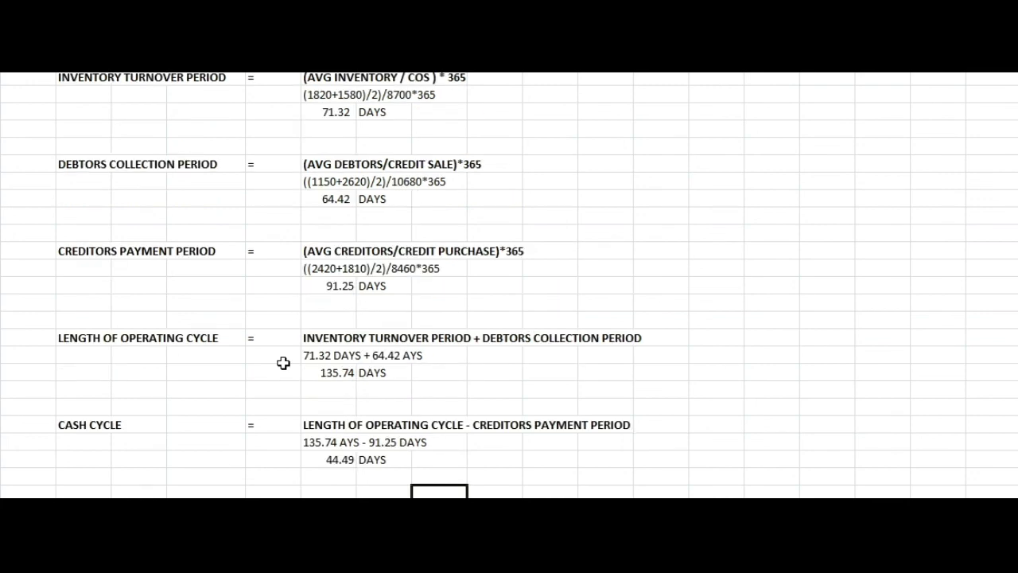
scroll(284, 363, down, 3)
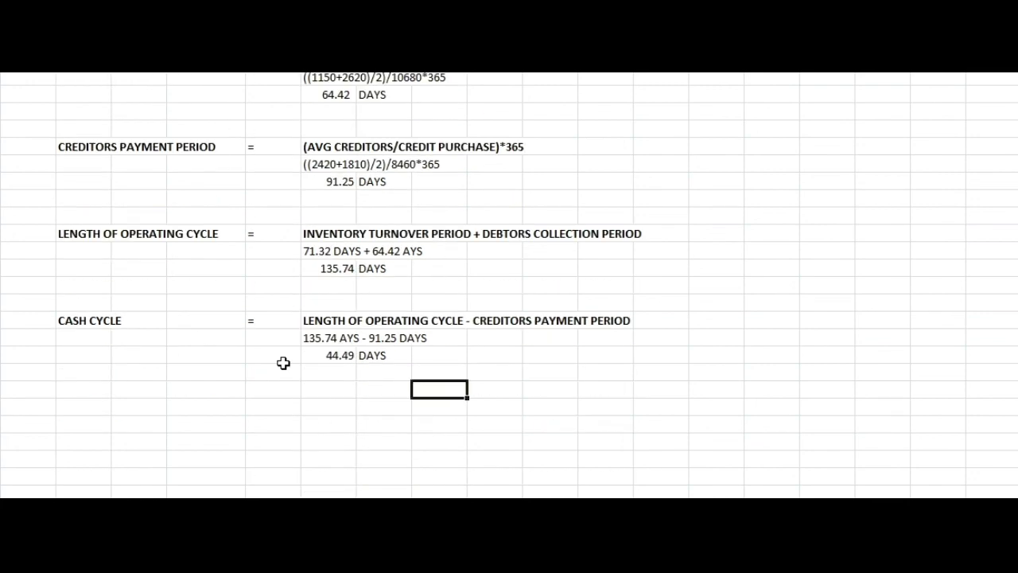